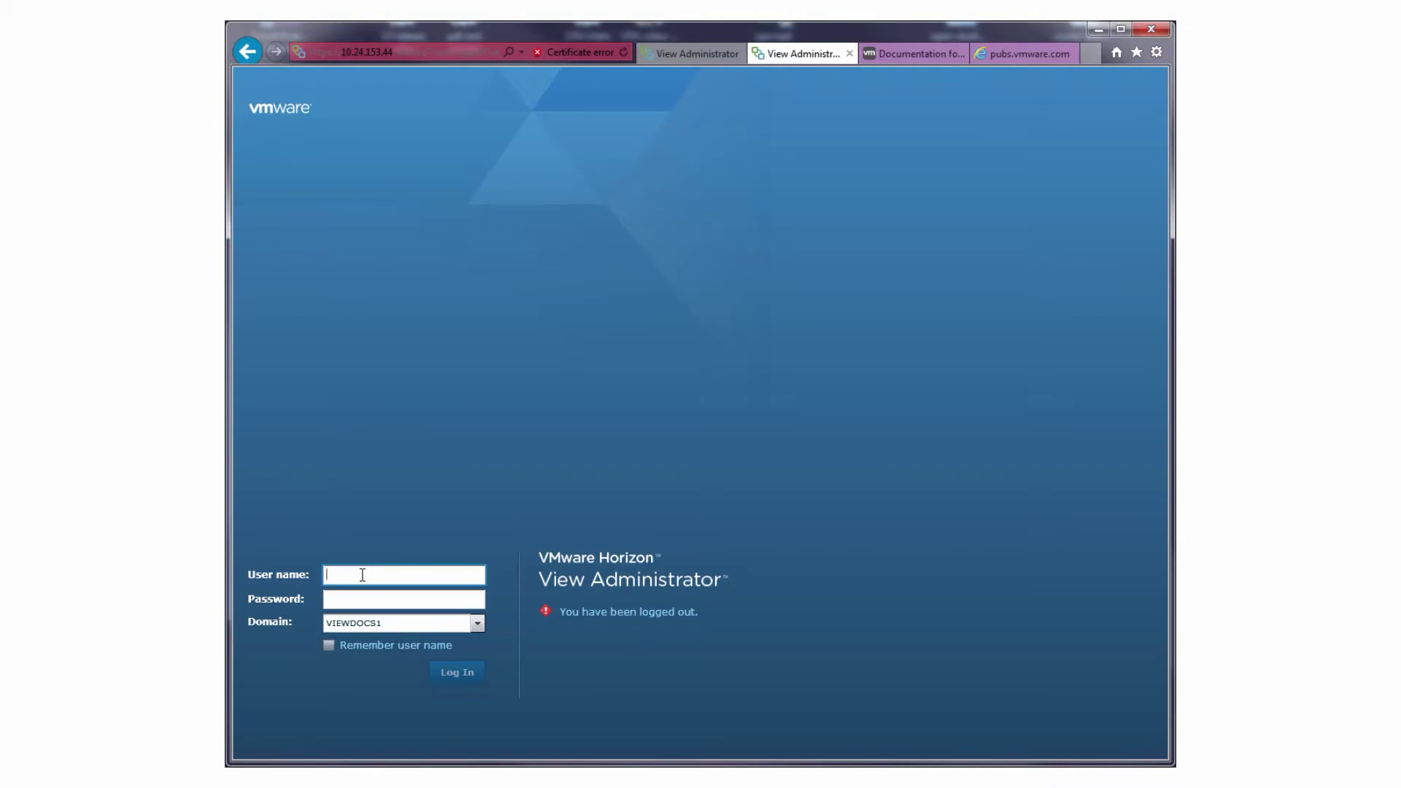
Log in to the first pod's View Administrator as administrator in the VIEWDOCS1 domain, entering the account password
text(administrator)
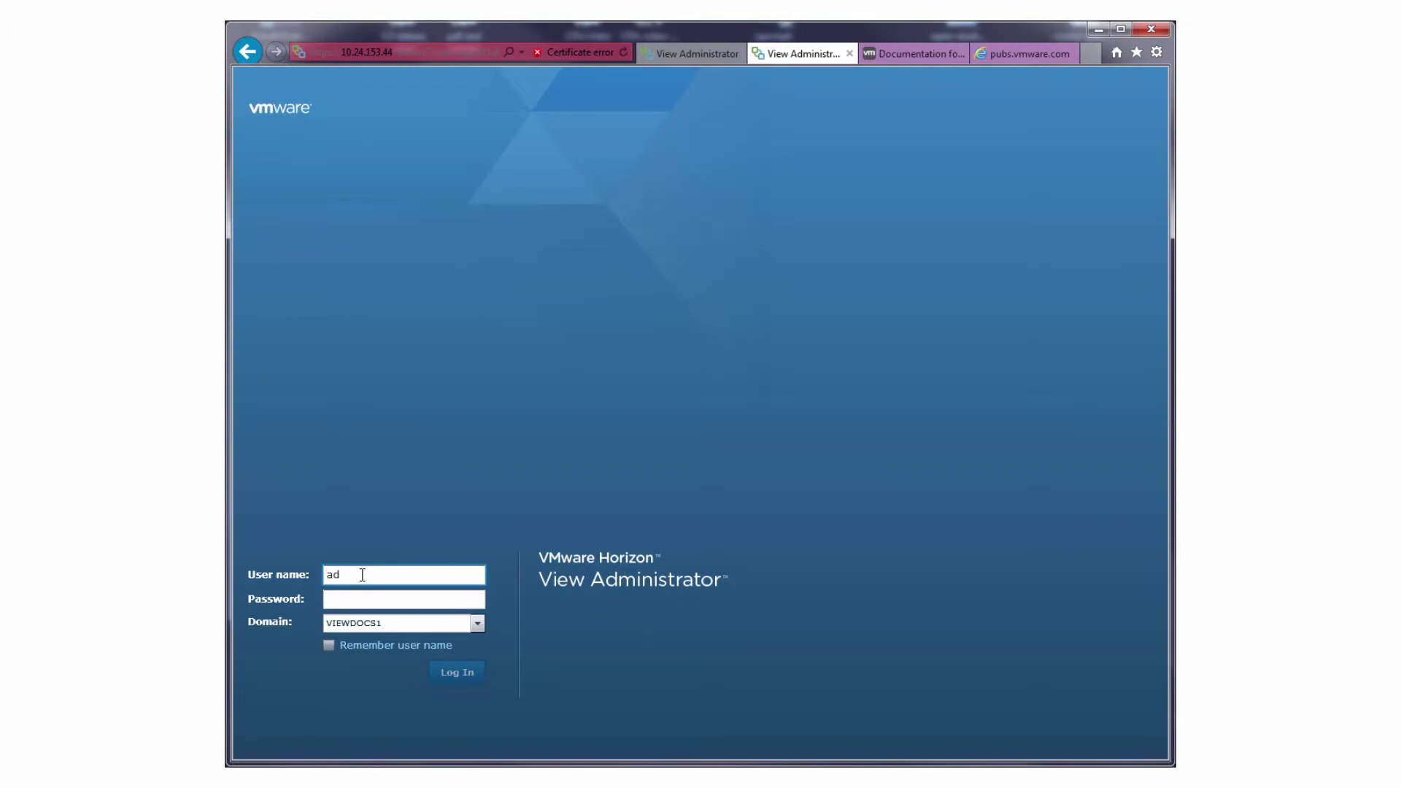
click(372, 599)
text(*******)
click(456, 672)
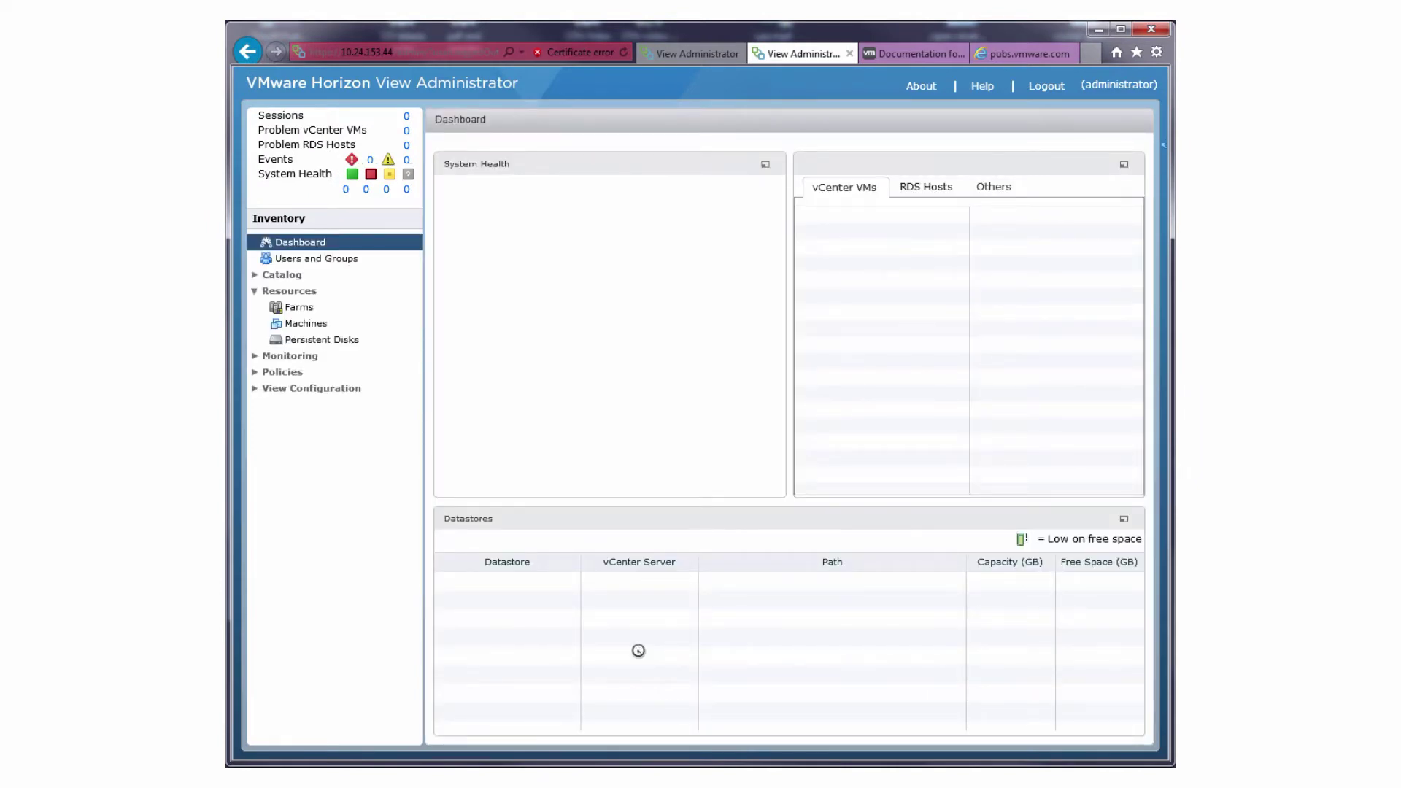
Initialize the Cloud Pod Architecture feature on the first pod and reload the client
click(316, 412)
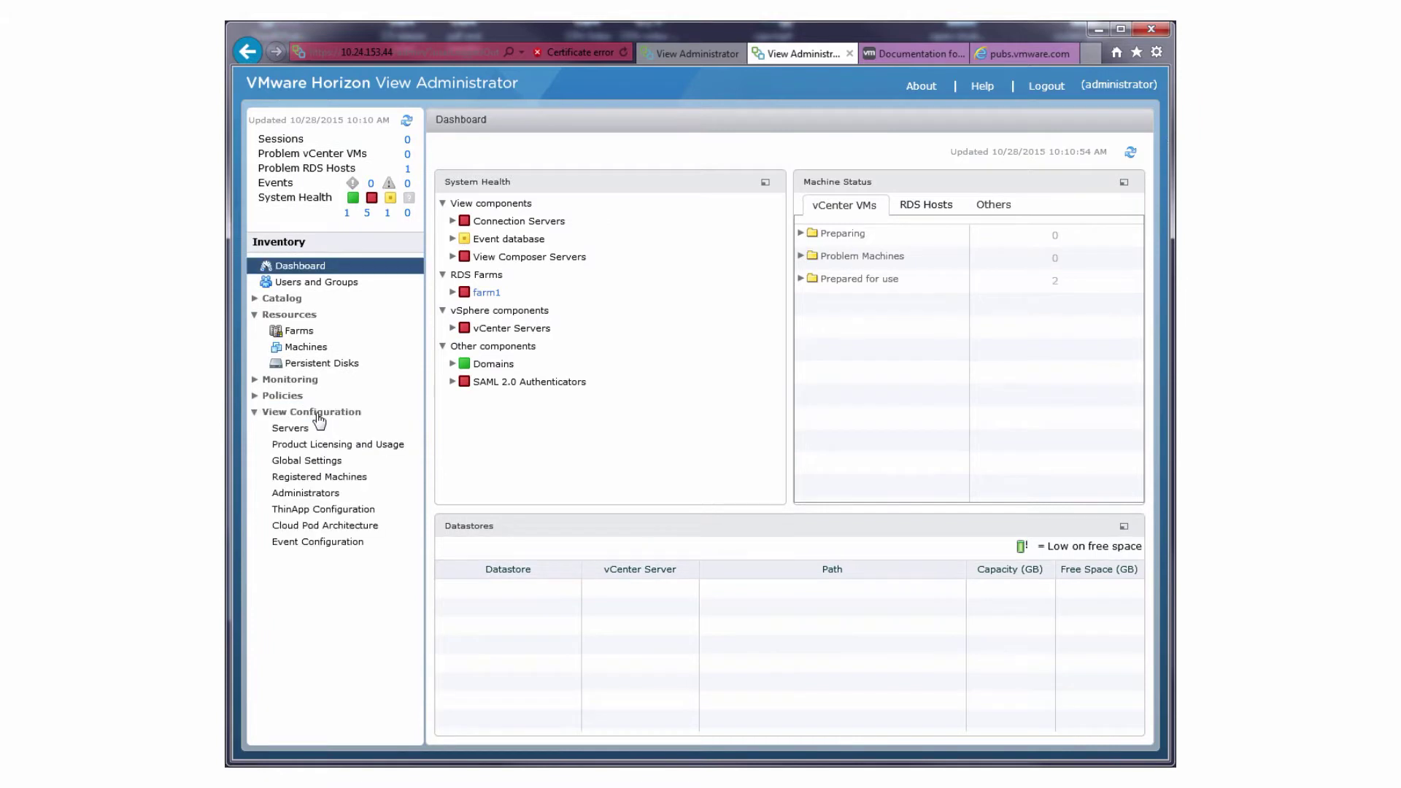
click(323, 527)
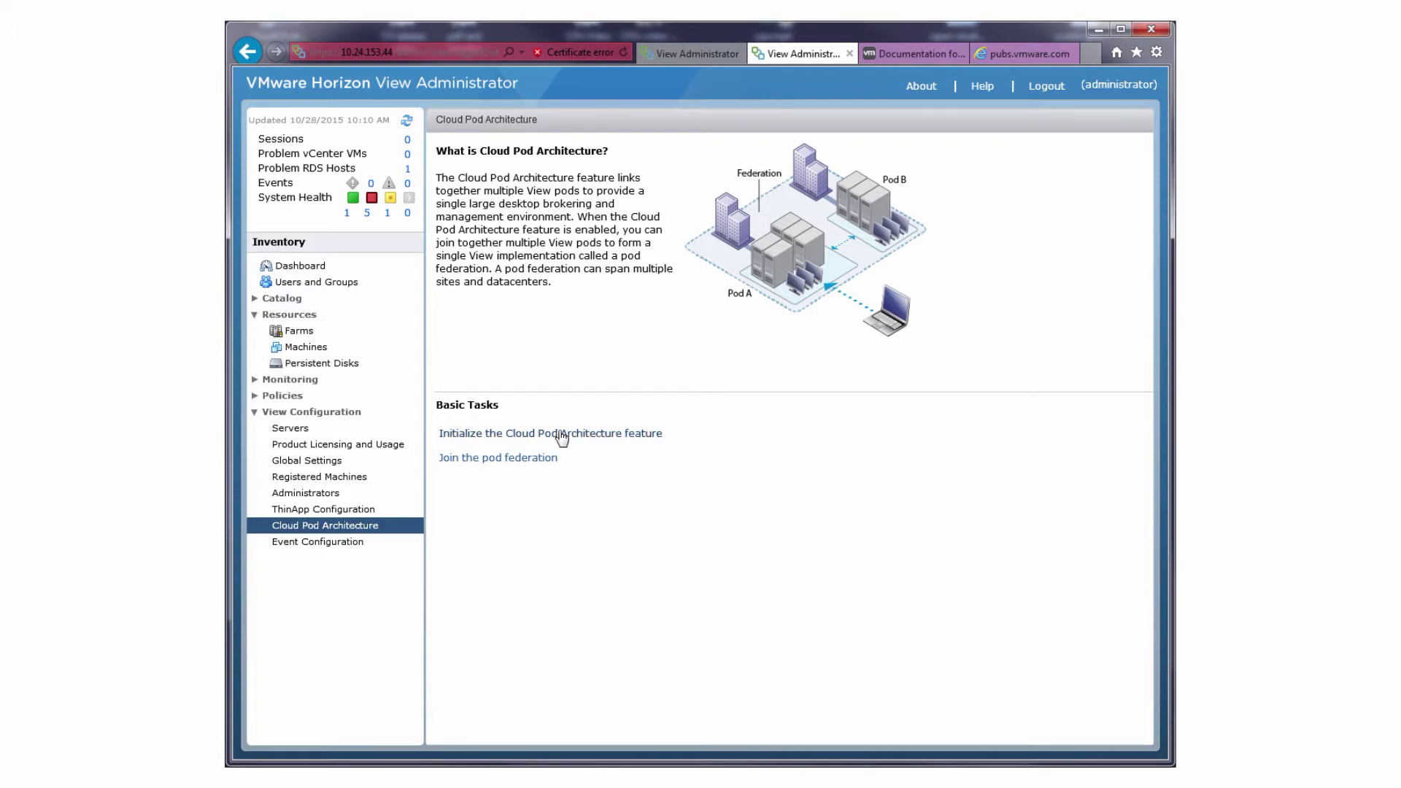
click(557, 436)
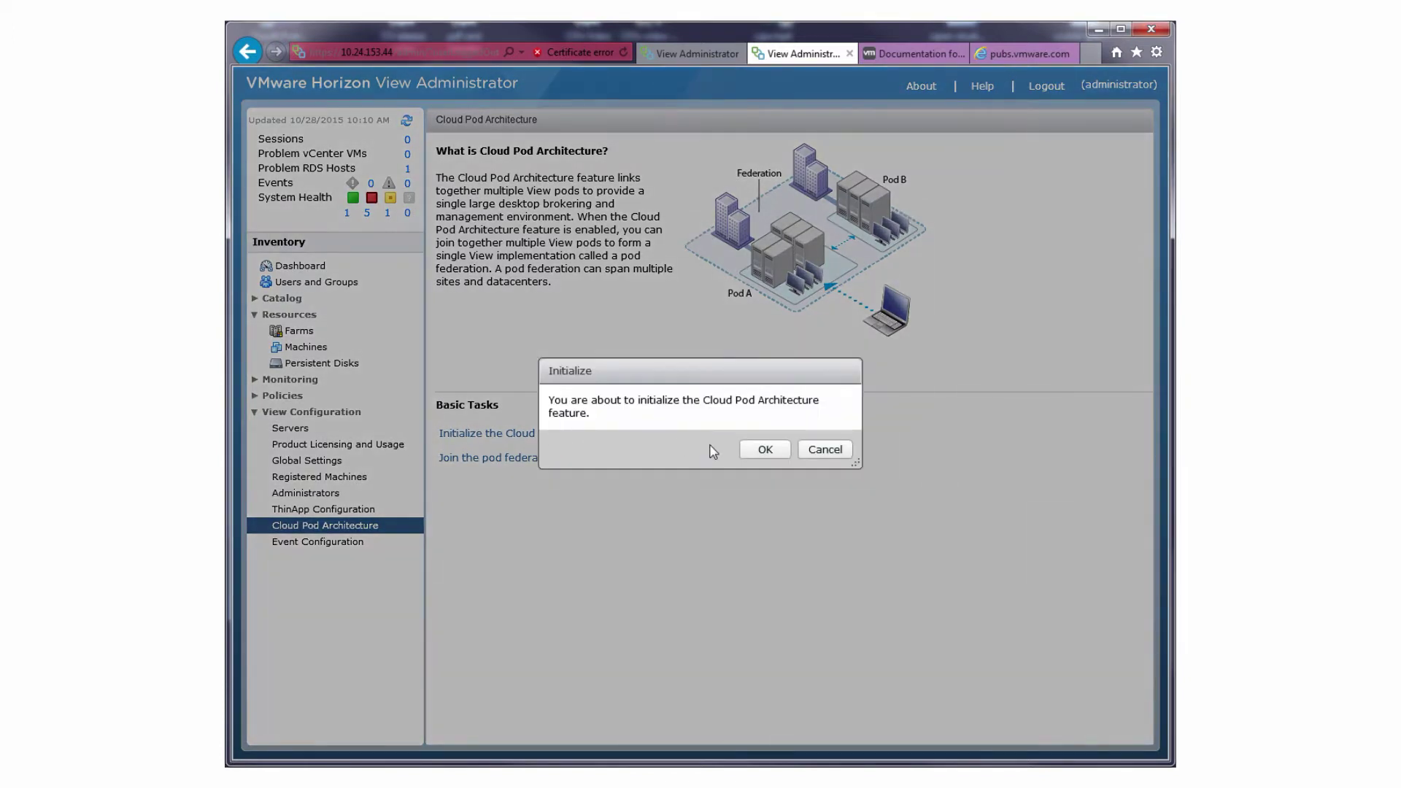
click(763, 448)
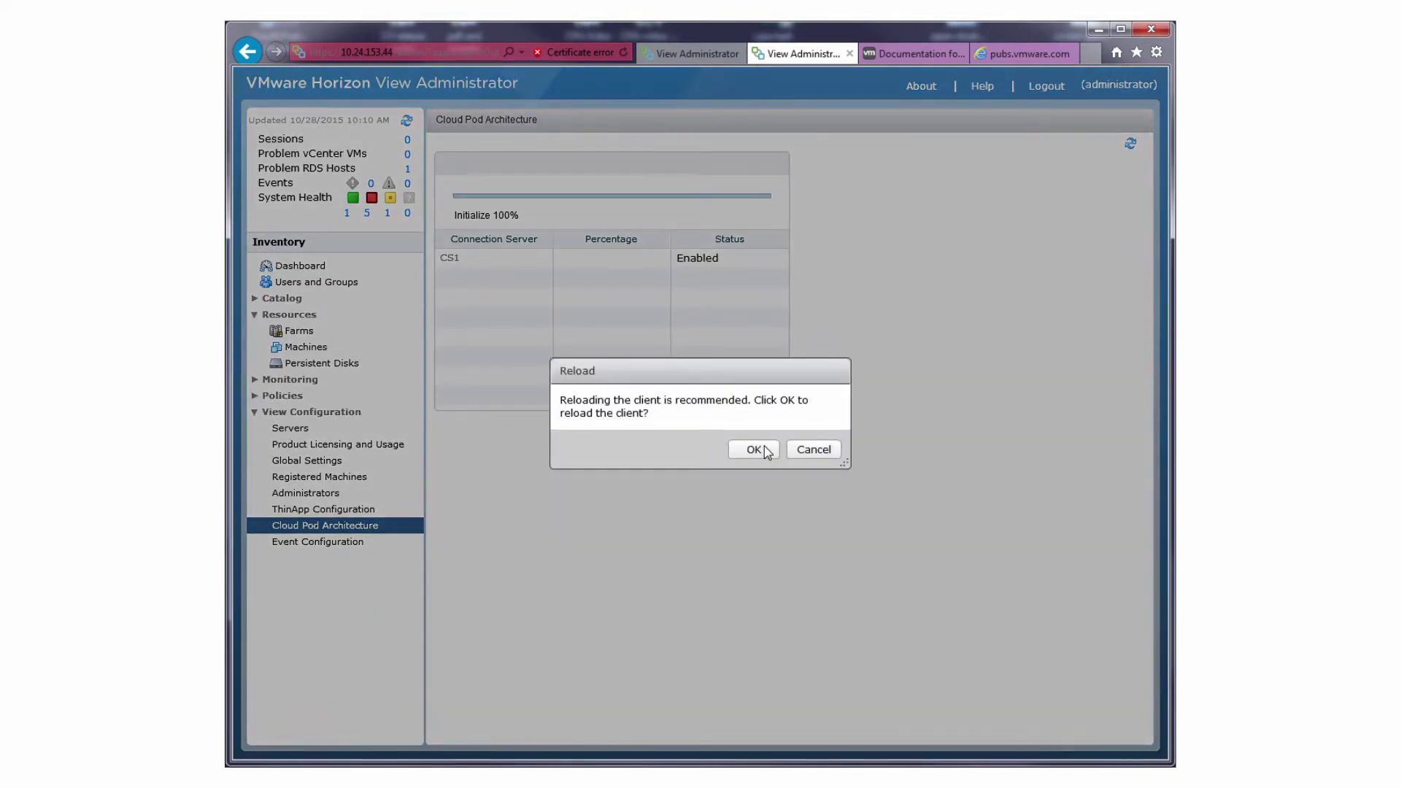
click(755, 450)
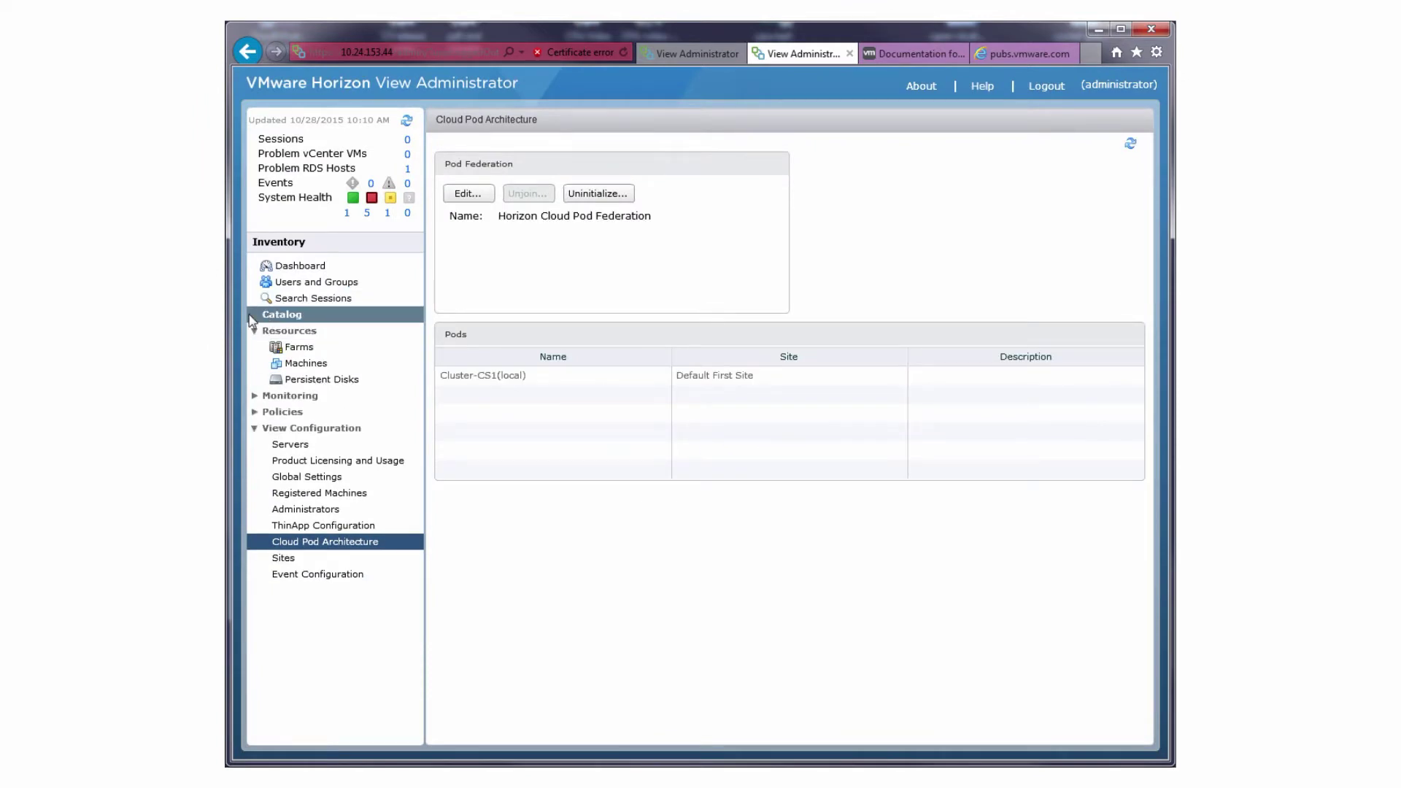
Rename the default site of the pod federation as New York Site
click(291, 315)
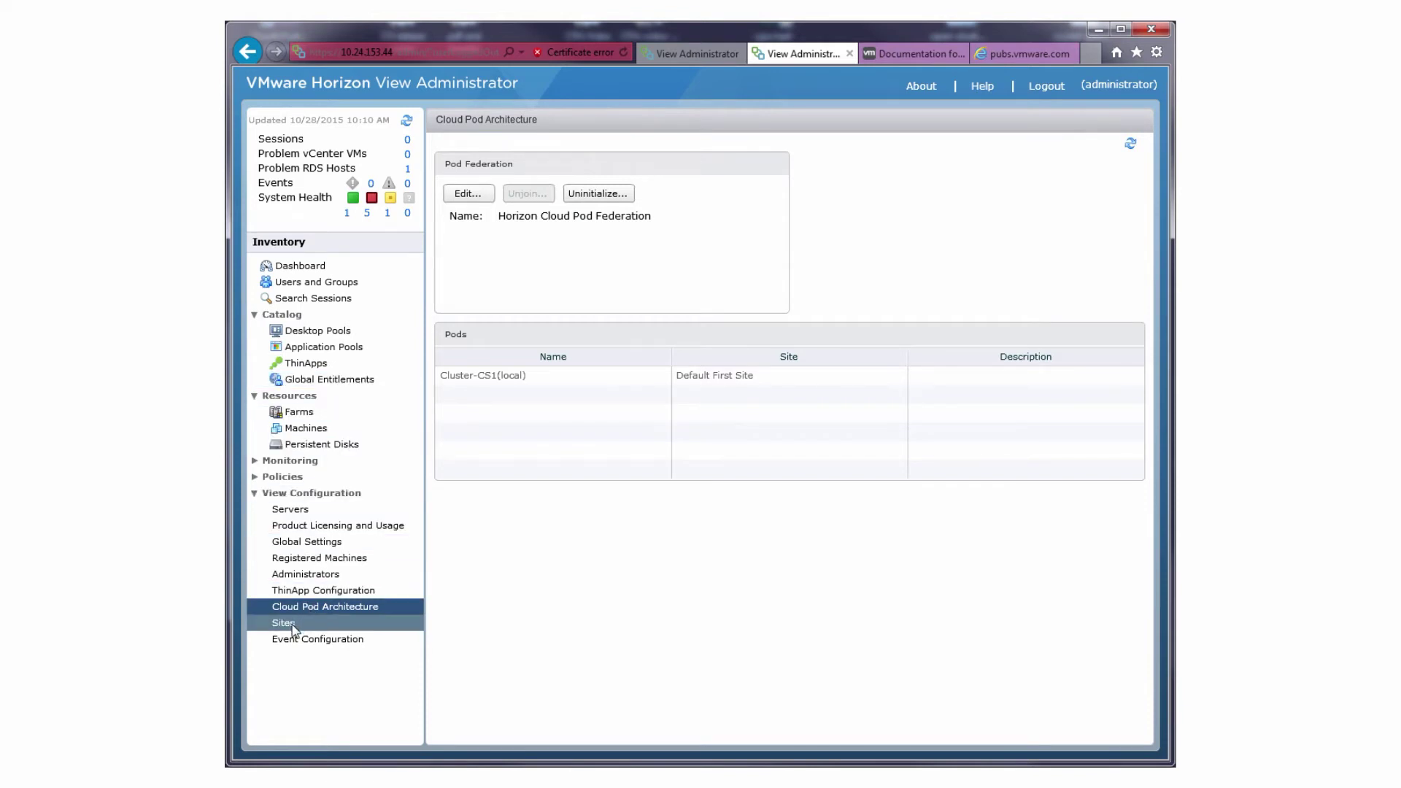
click(291, 626)
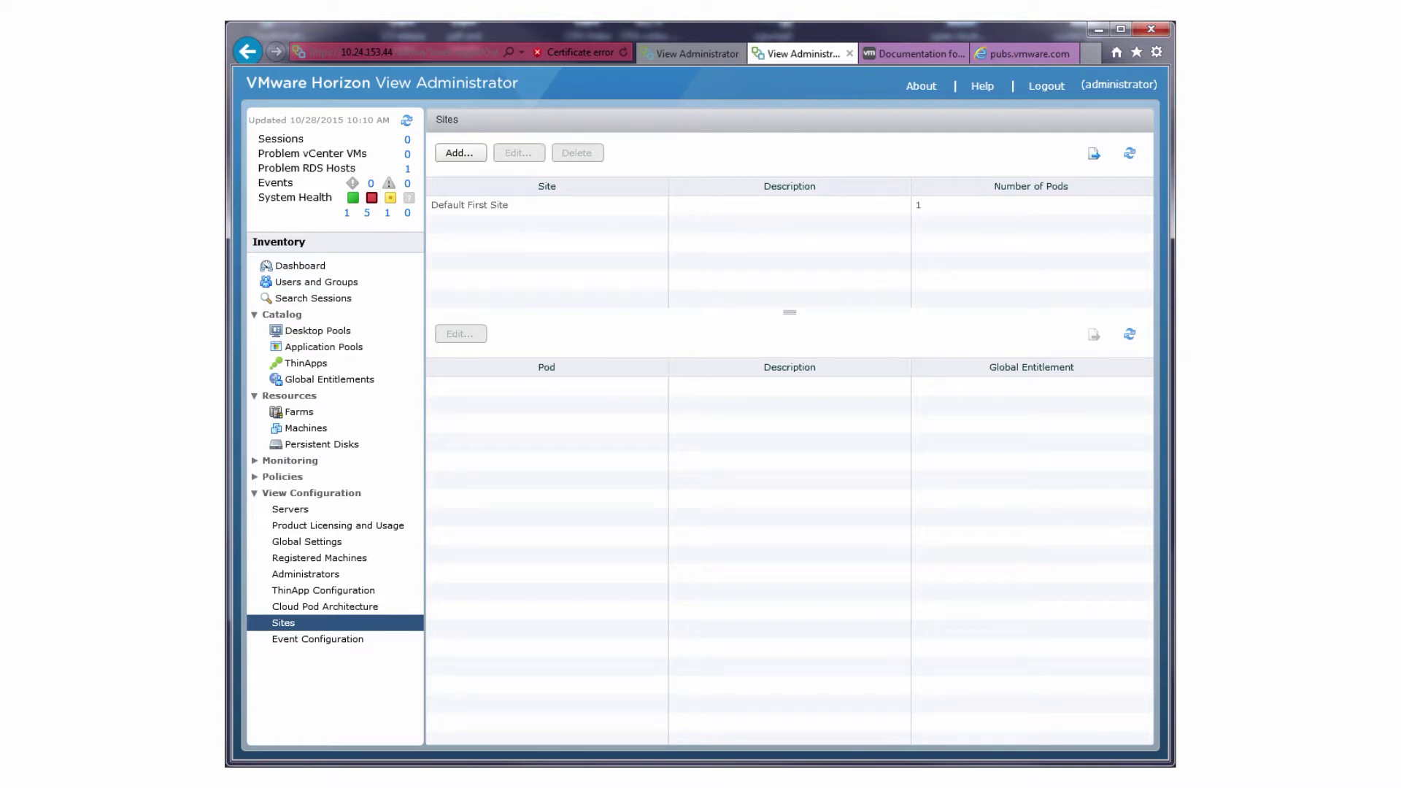
click(502, 202)
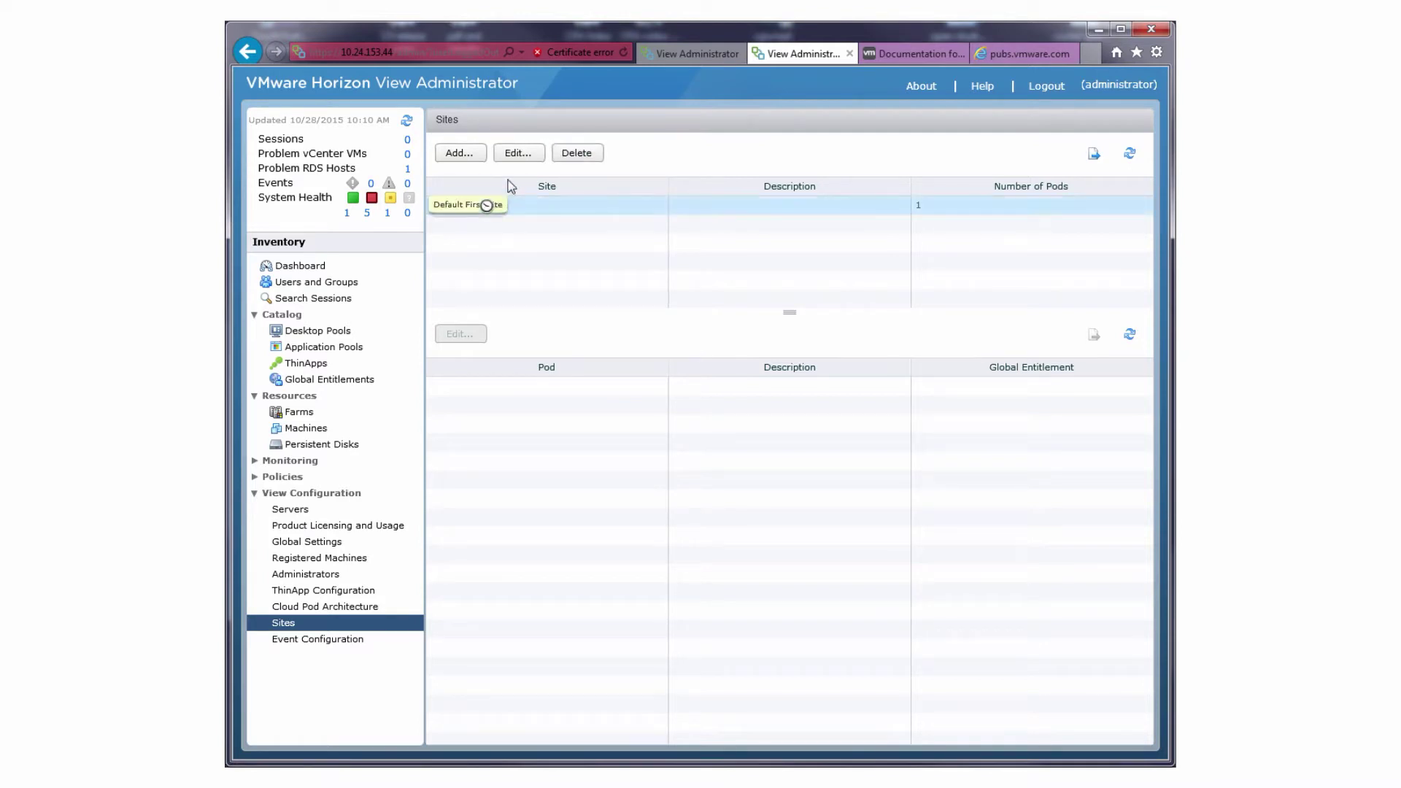
click(518, 154)
drag(657, 385, 604, 378)
text(New York Site)
click(784, 474)
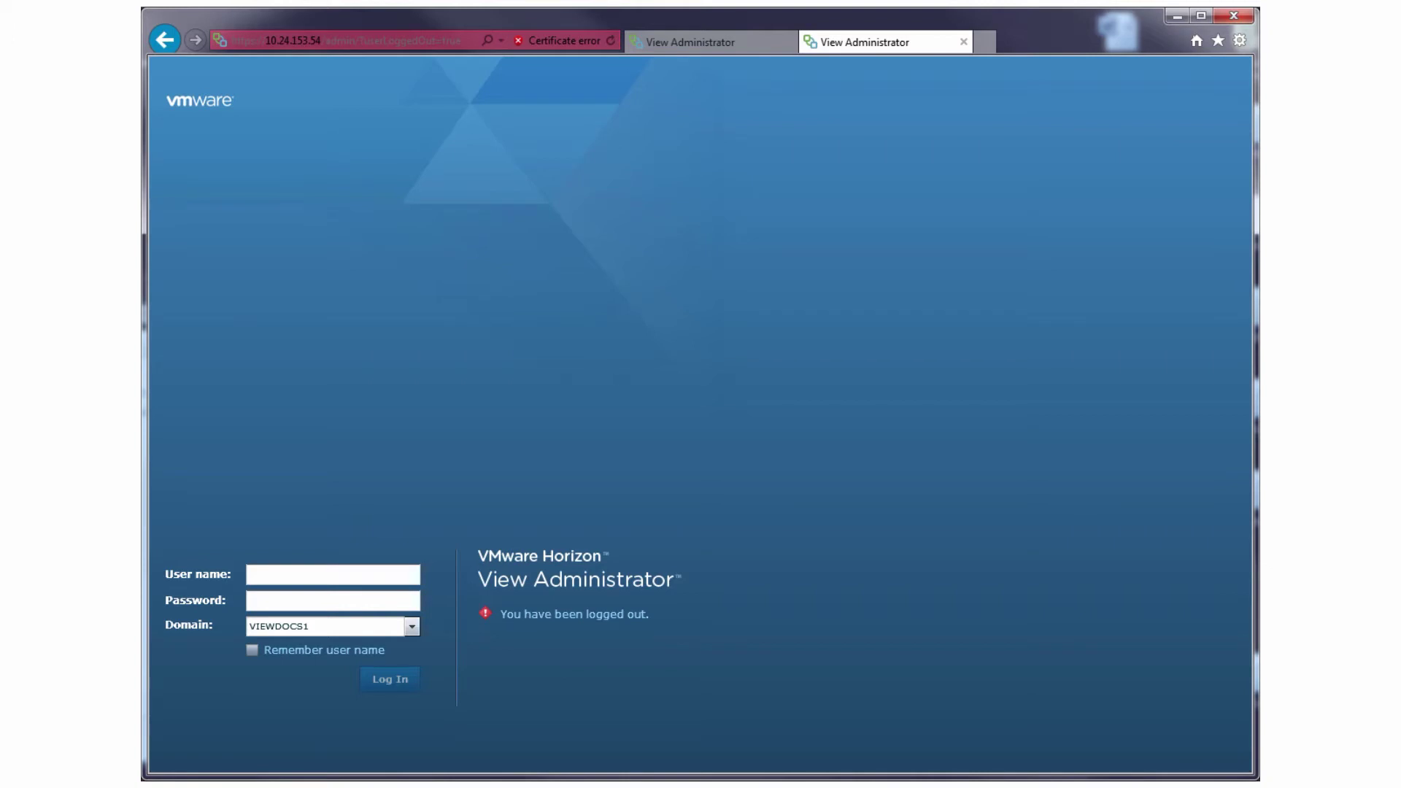
Log in to the second pod's View Administrator at 10.24.153.54 as administrator, entering the account password
click(297, 574)
text(administrator)
click(322, 601)
text(*******)
click(385, 686)
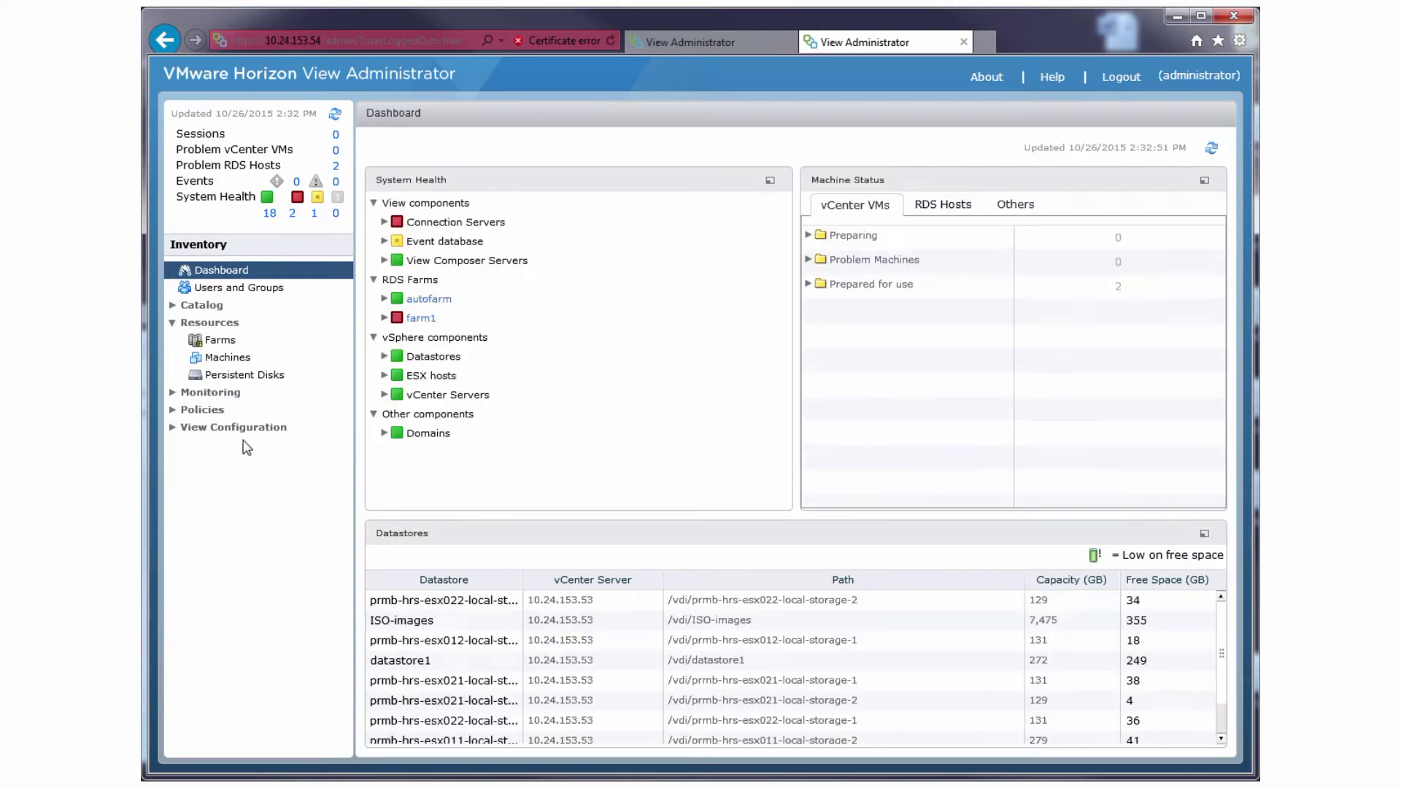
Start joining the second pod to the pod federation, with 10.24.153.44 as the Connection Server
click(235, 429)
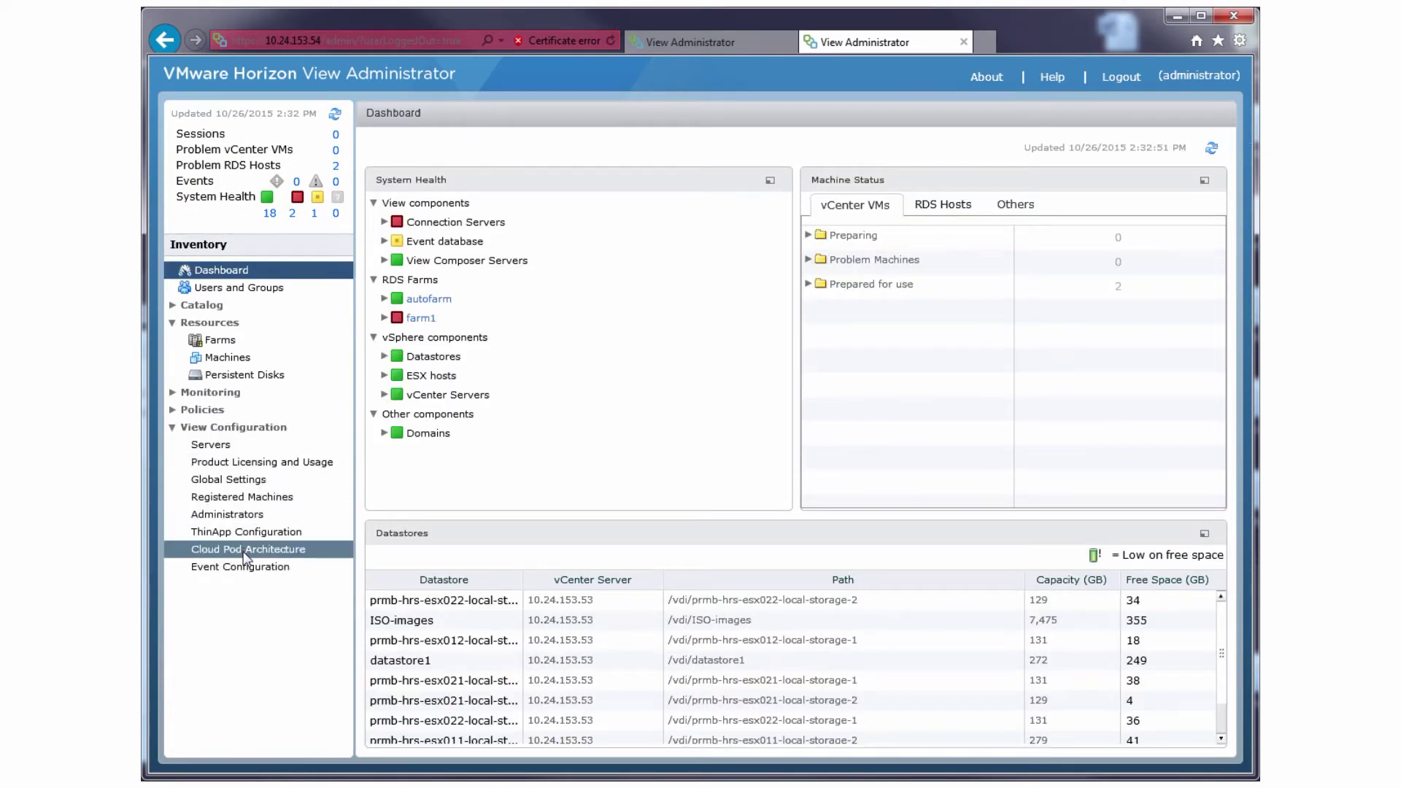
click(247, 553)
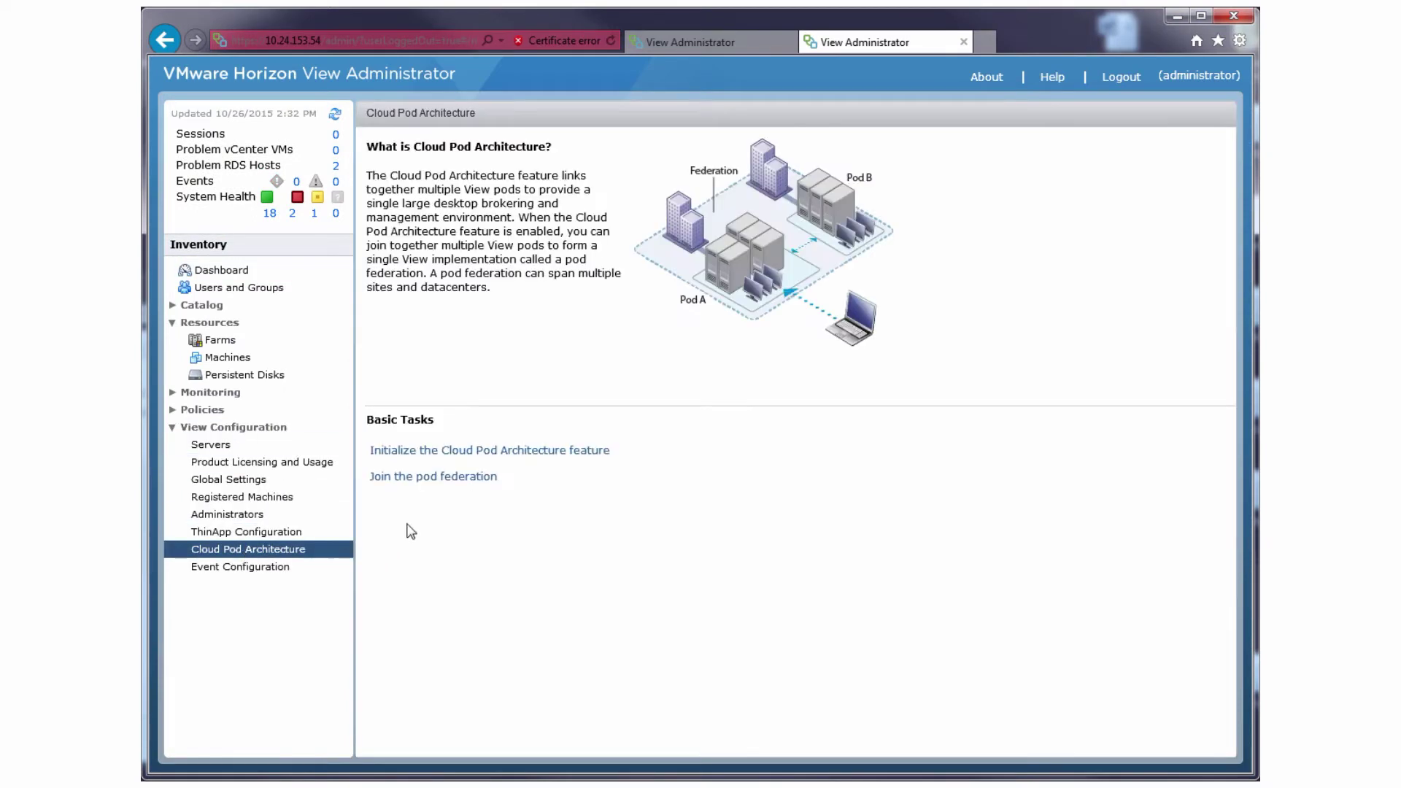
click(438, 477)
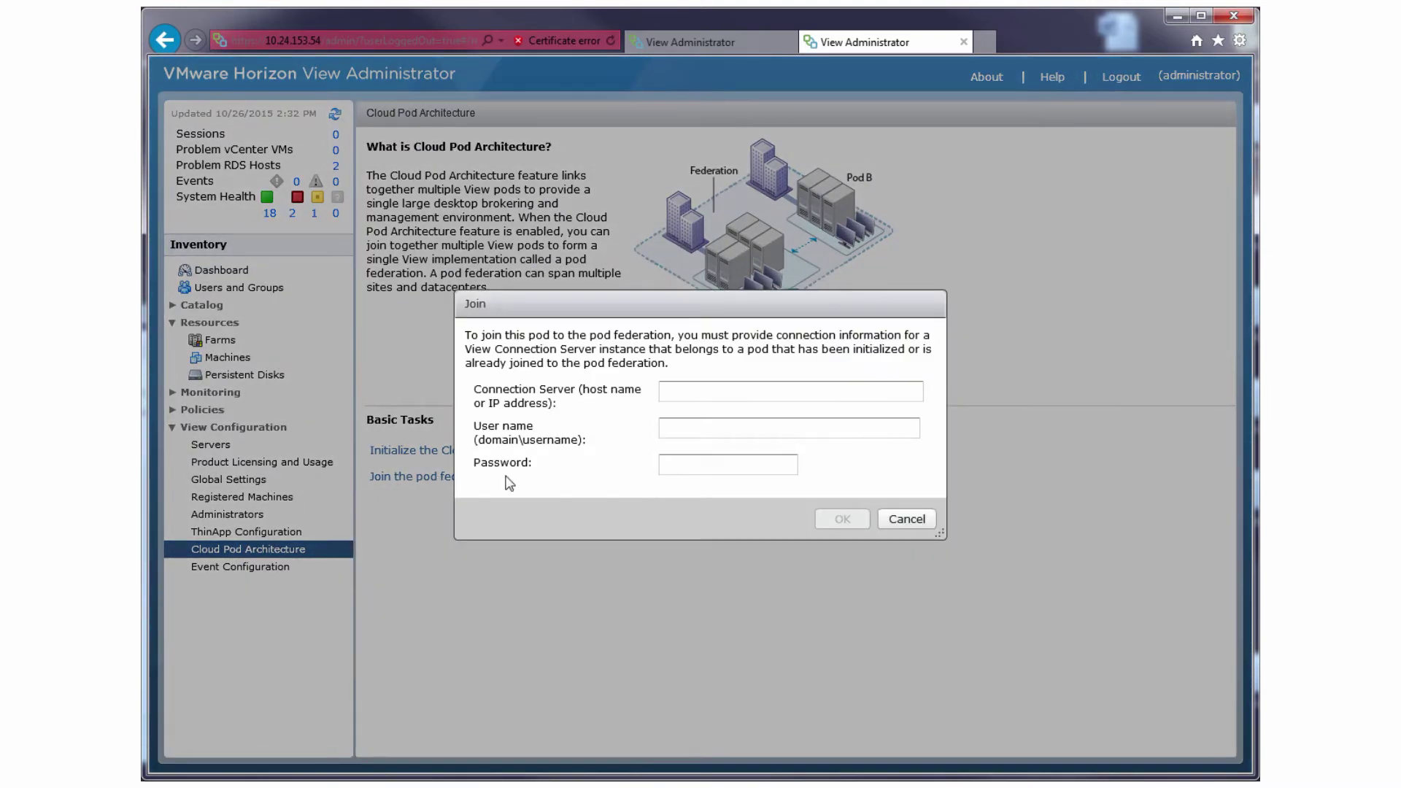
click(687, 389)
text(10)
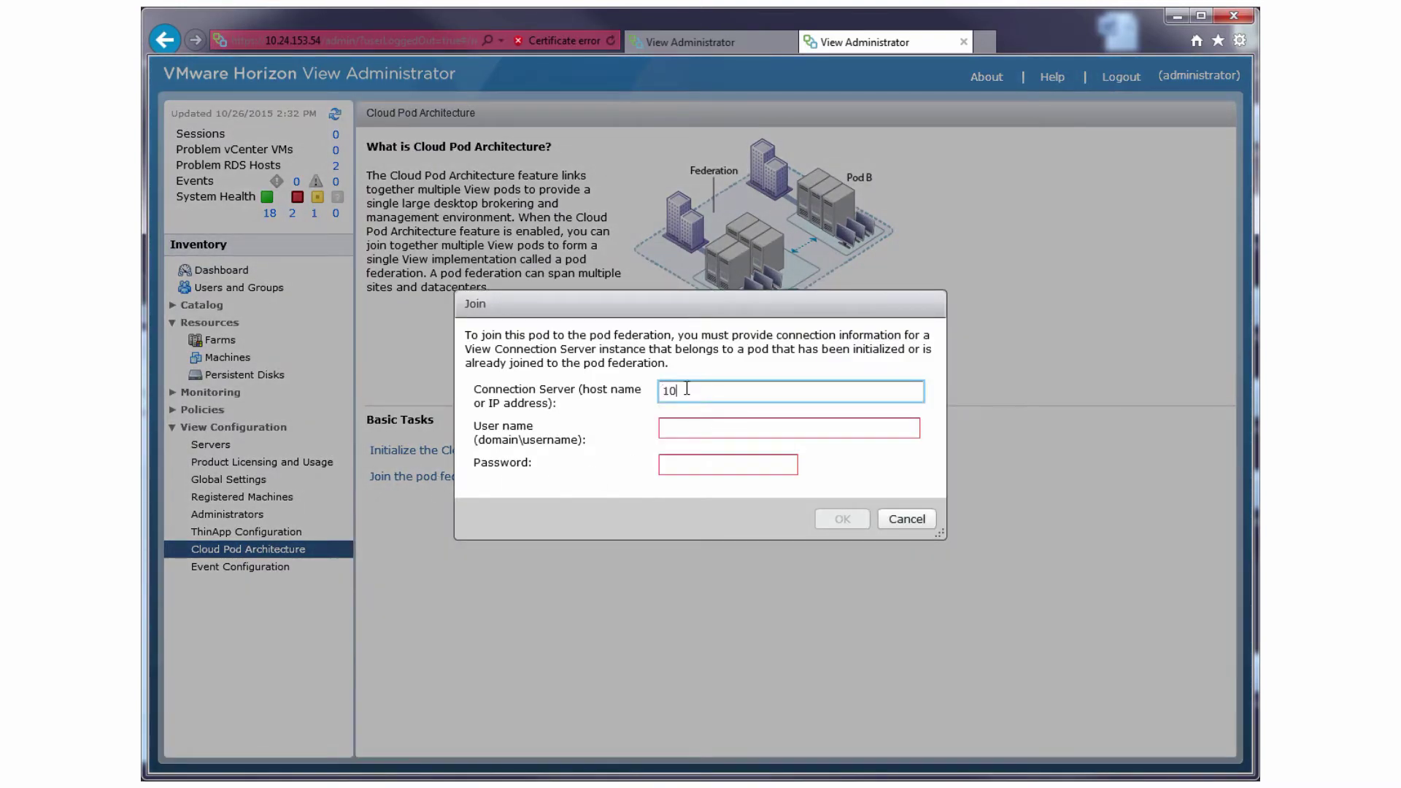
text(.24.153.44)
Enter the user name viewdocs1\administrator and the account password, confirm joining the federation, and reload the client
click(695, 426)
text(viewdoc)
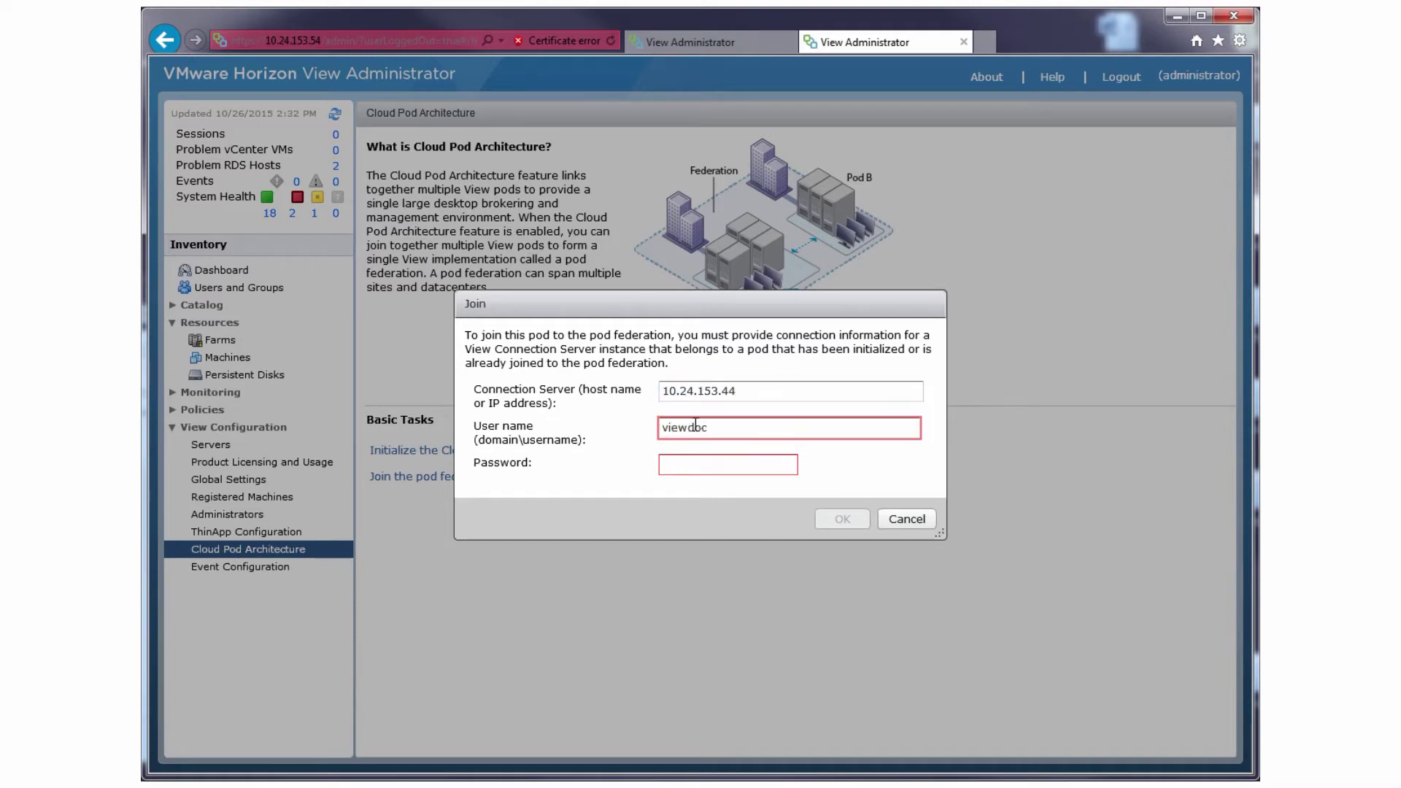
text(s1\administrator)
click(700, 463)
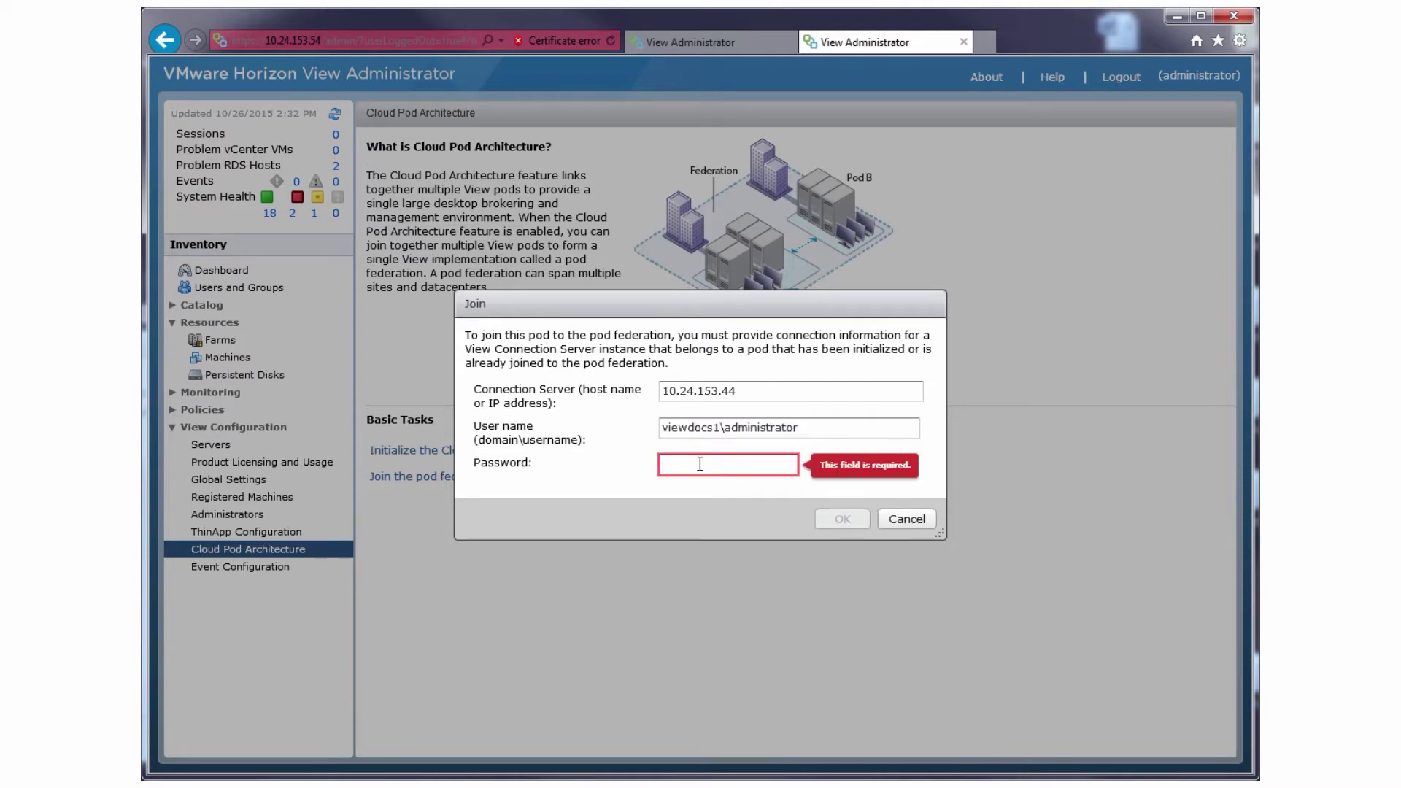
text(********)
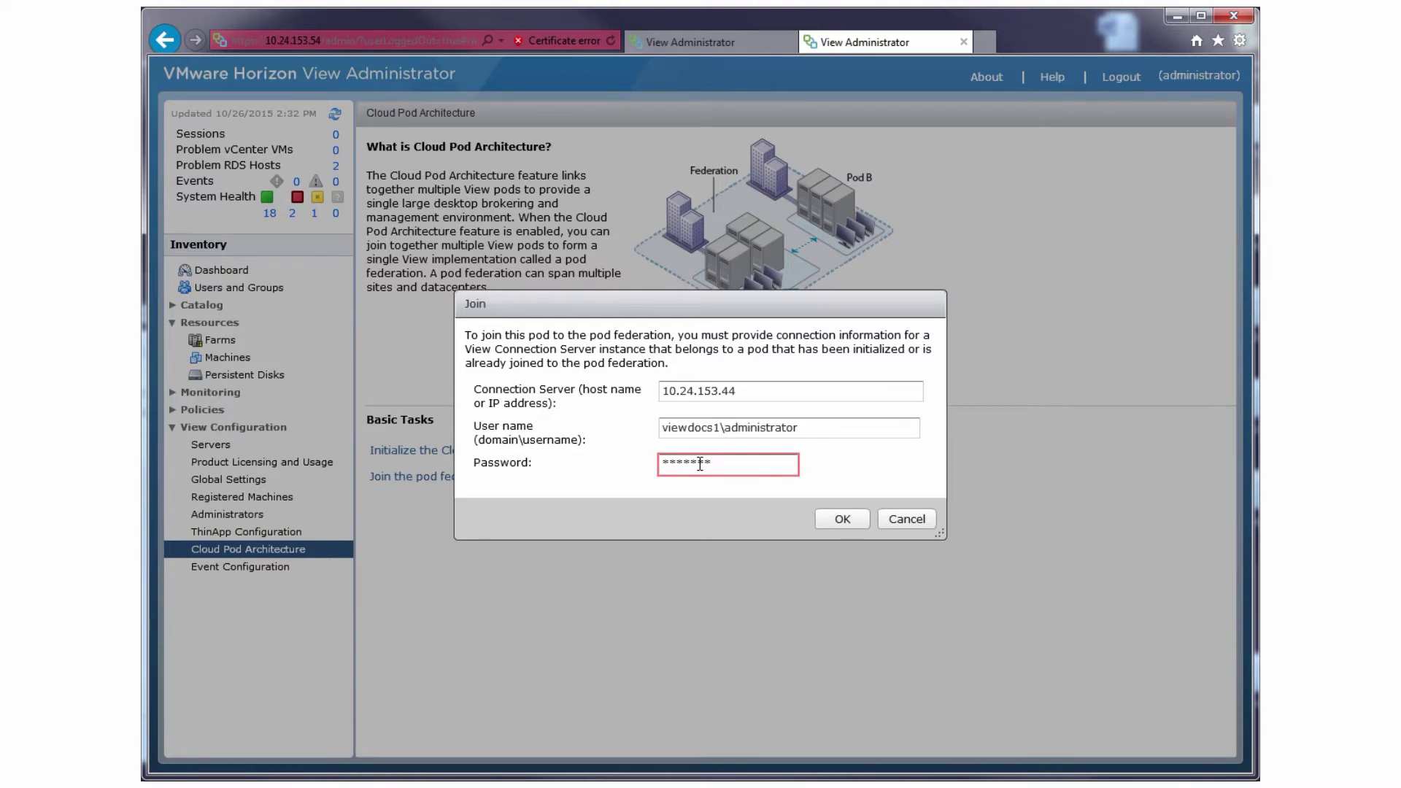
click(837, 521)
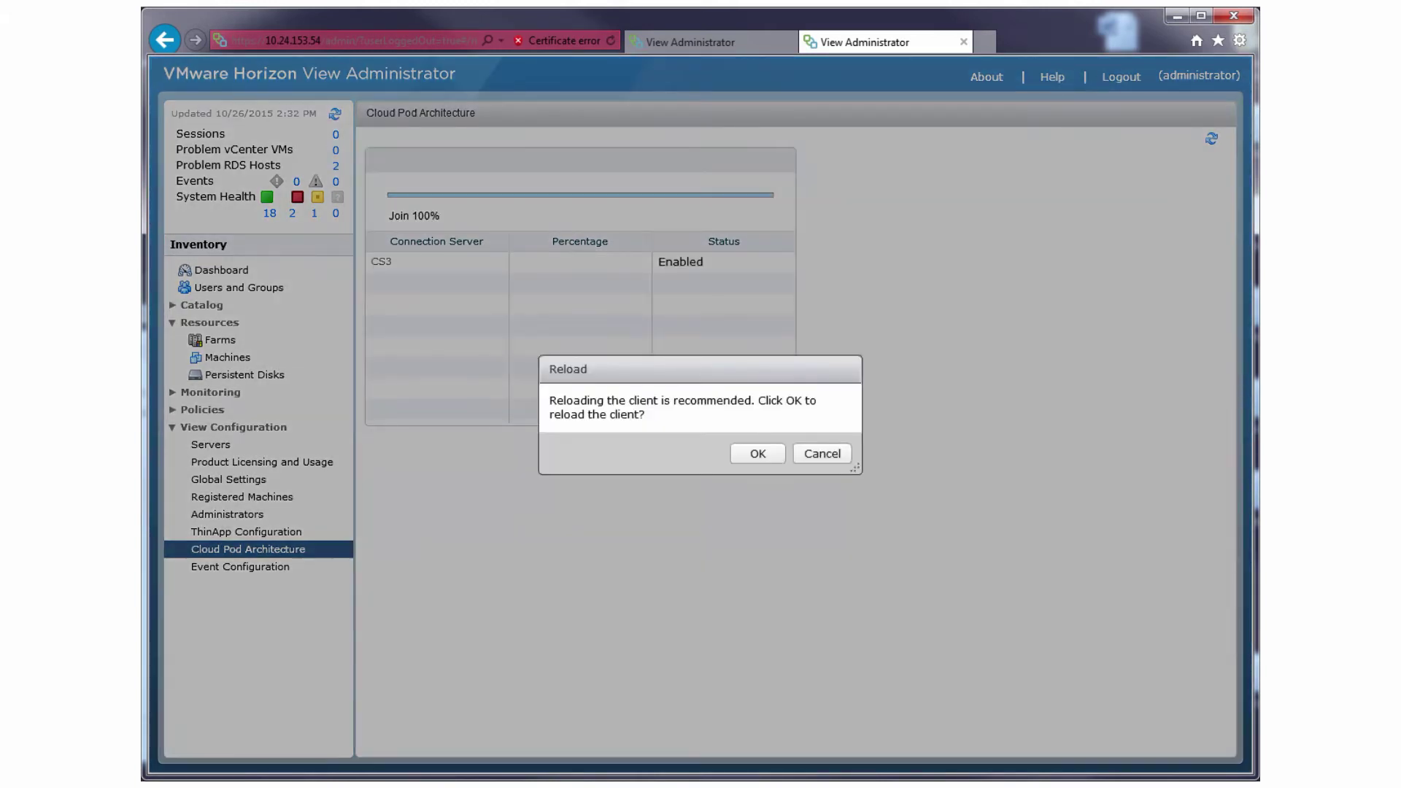
click(757, 454)
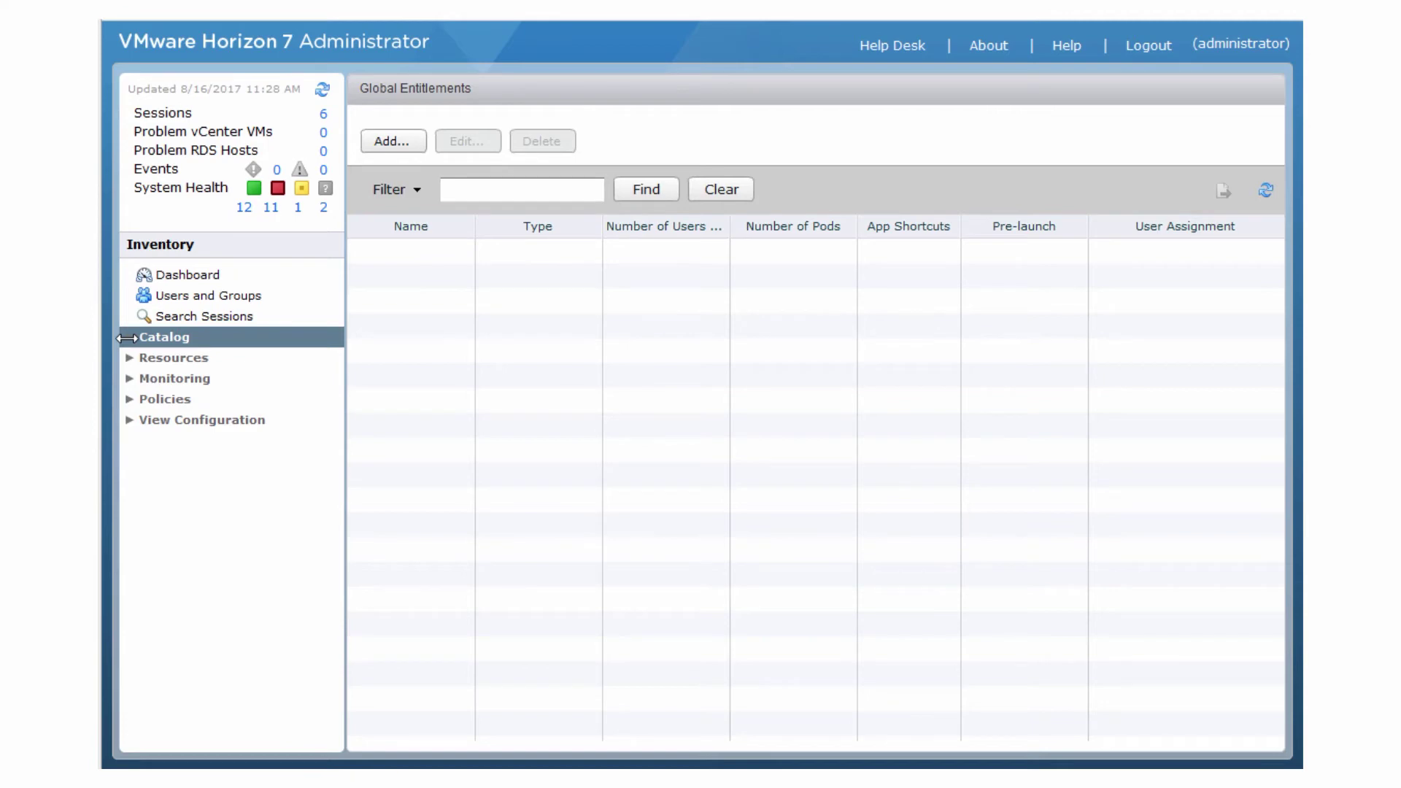
Start a new global entitlement of type Desktop Entitlement and name it Windows 7 Desktop
click(128, 337)
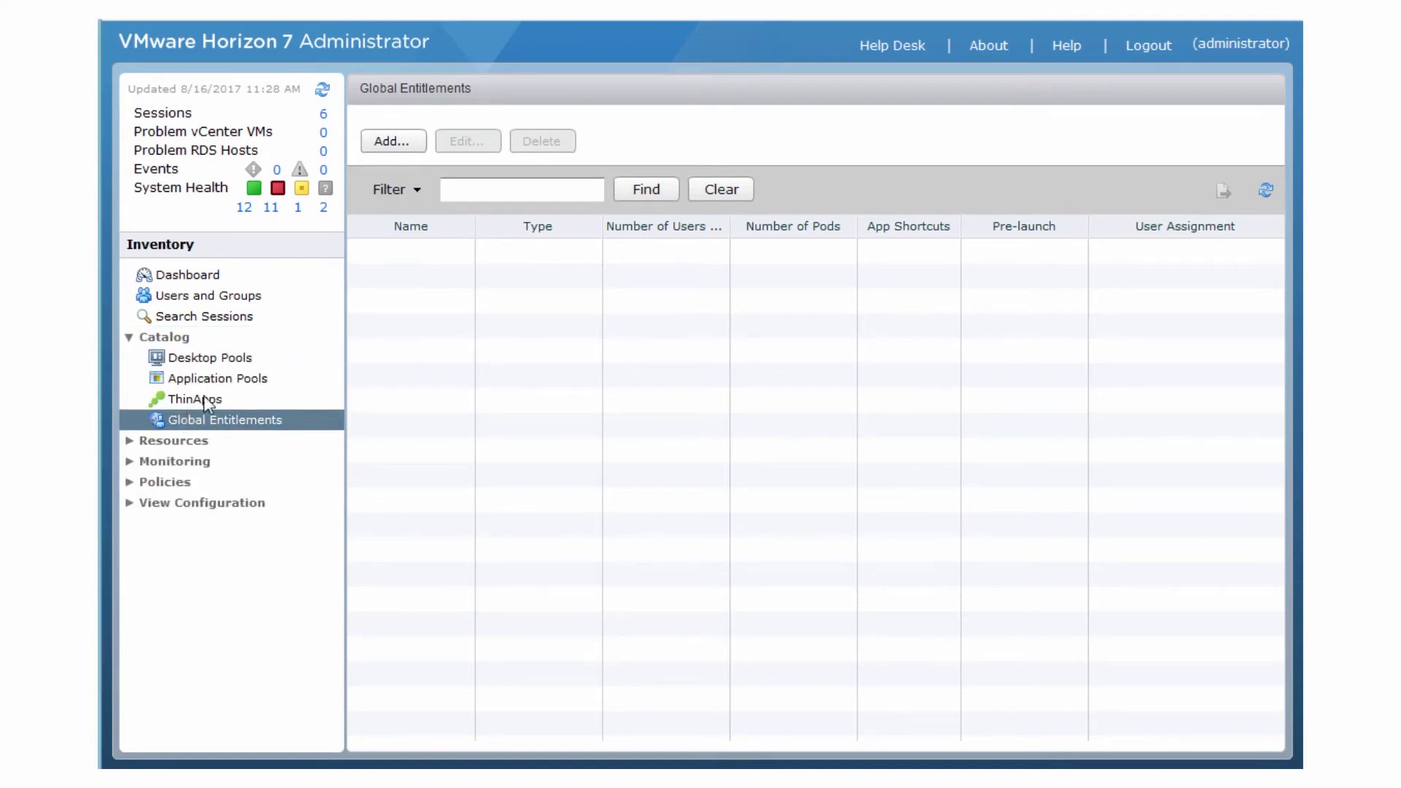
click(398, 141)
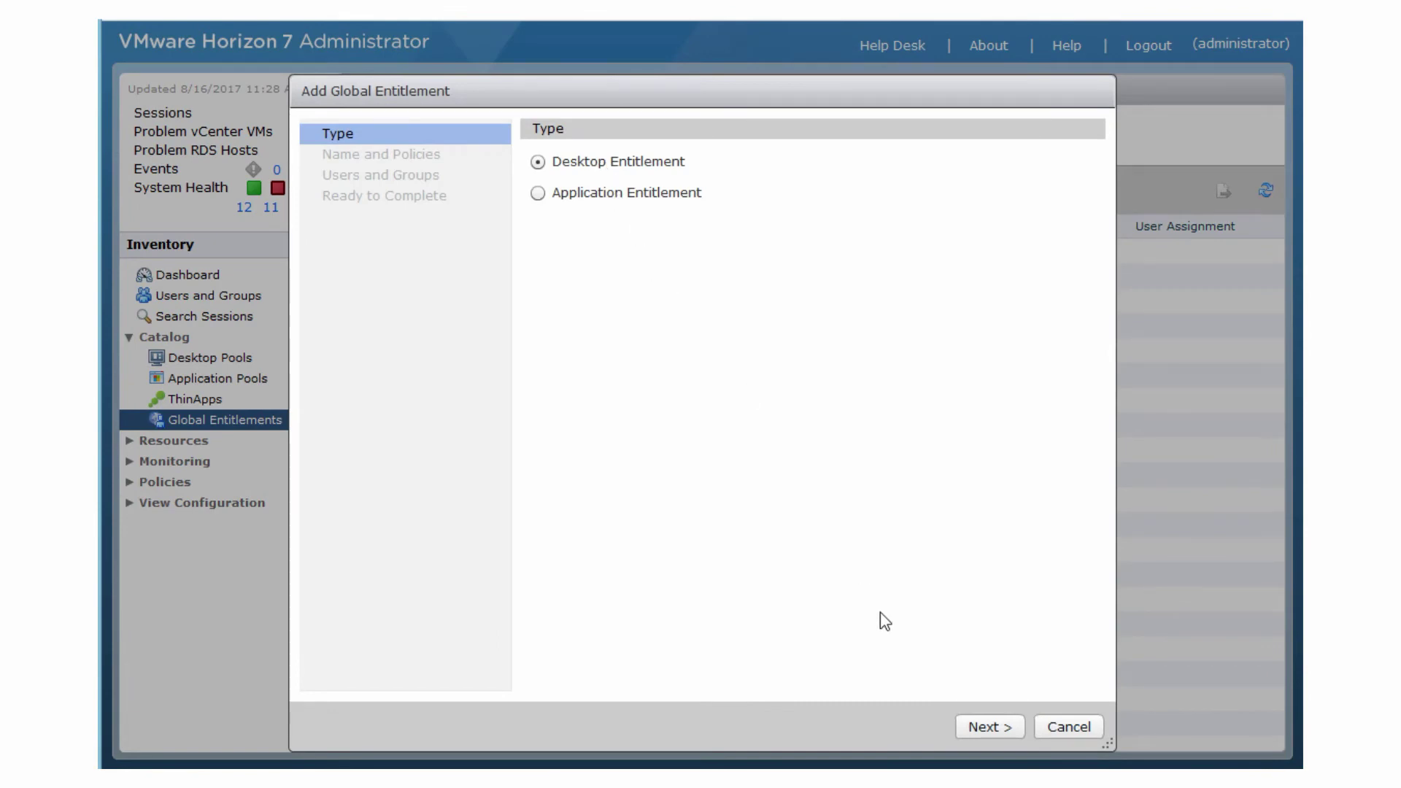
click(1004, 735)
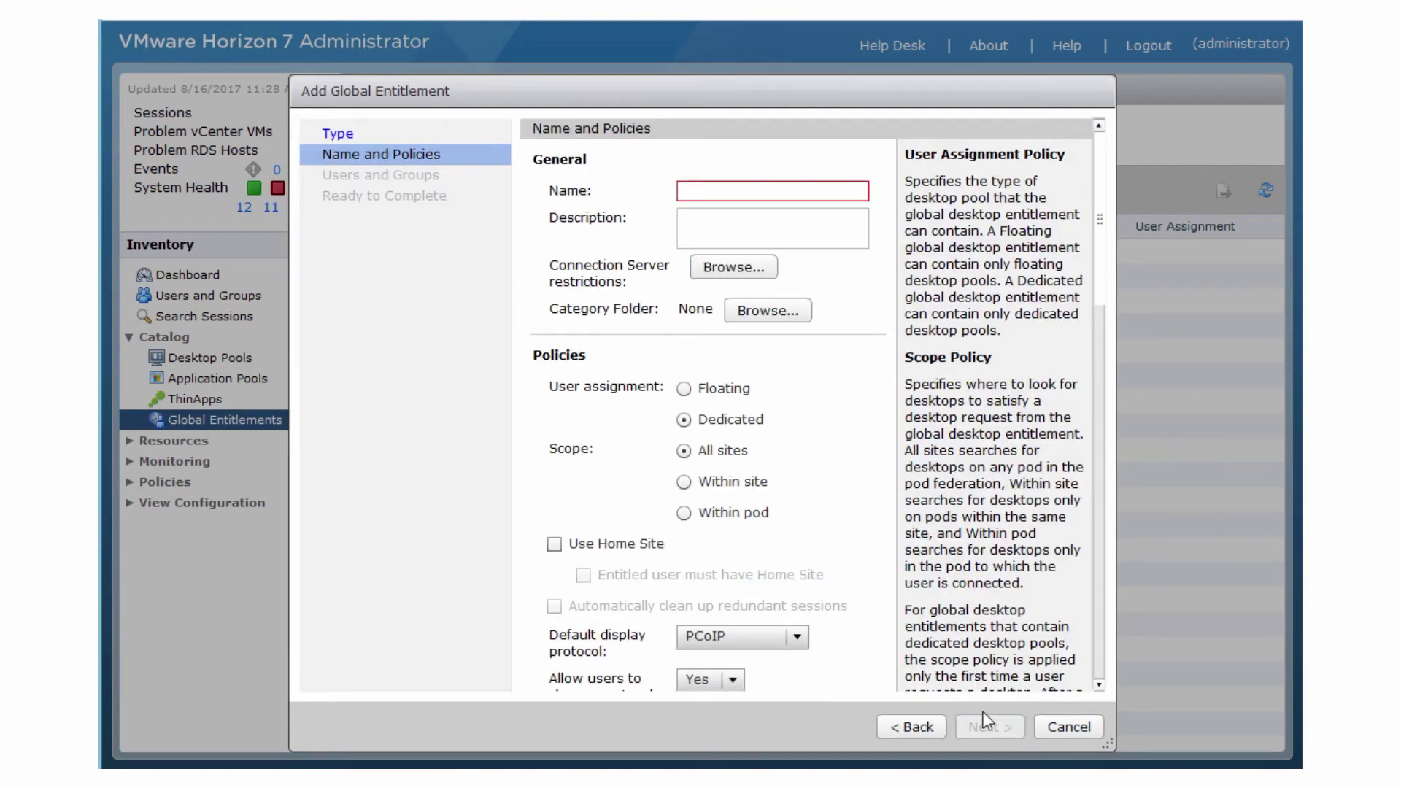
click(692, 196)
text(Windows )
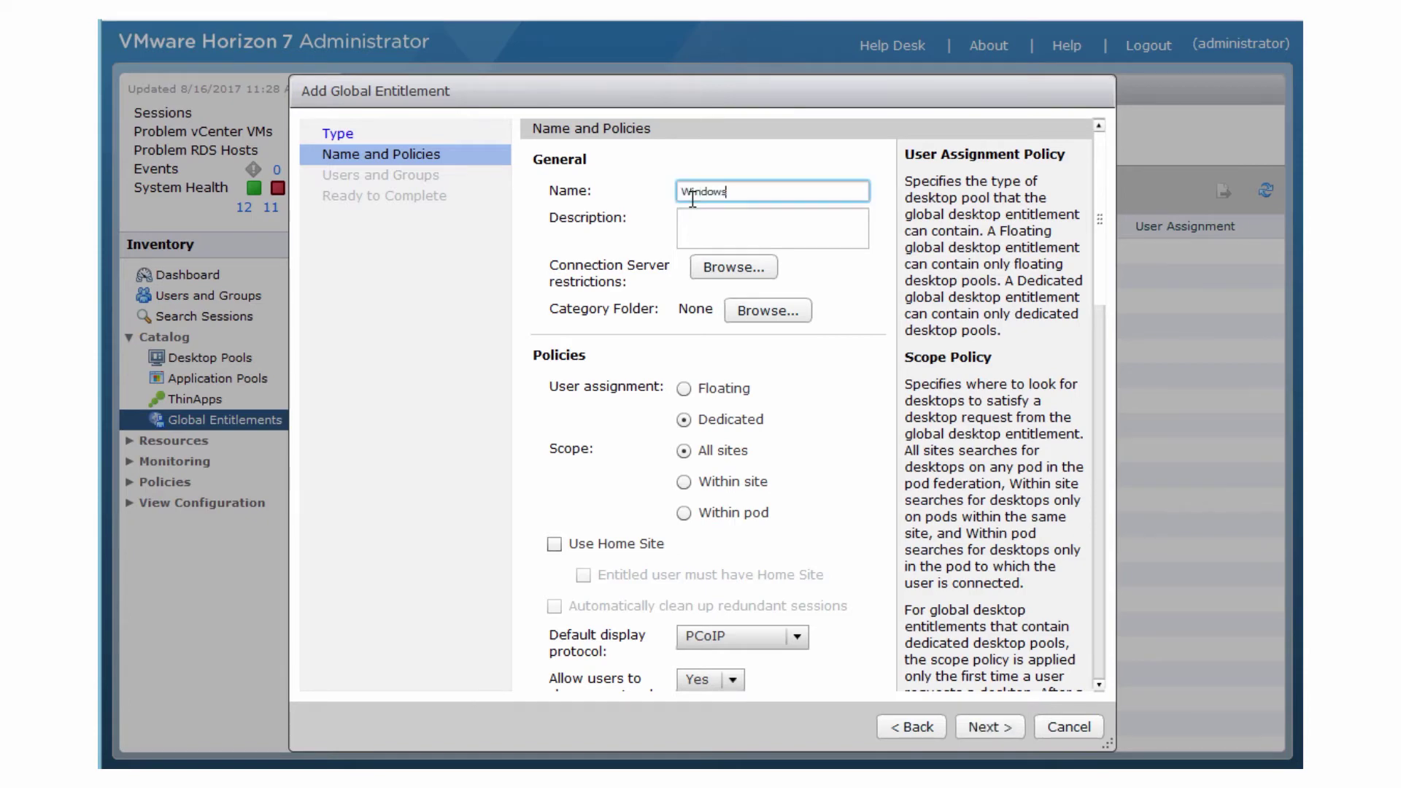
text(7 Desktop)
Set the entitlement to Floating assignment, enable Use Home Site and automatic redundant session cleanup, and choose VMware Blast as default protocol
click(683, 389)
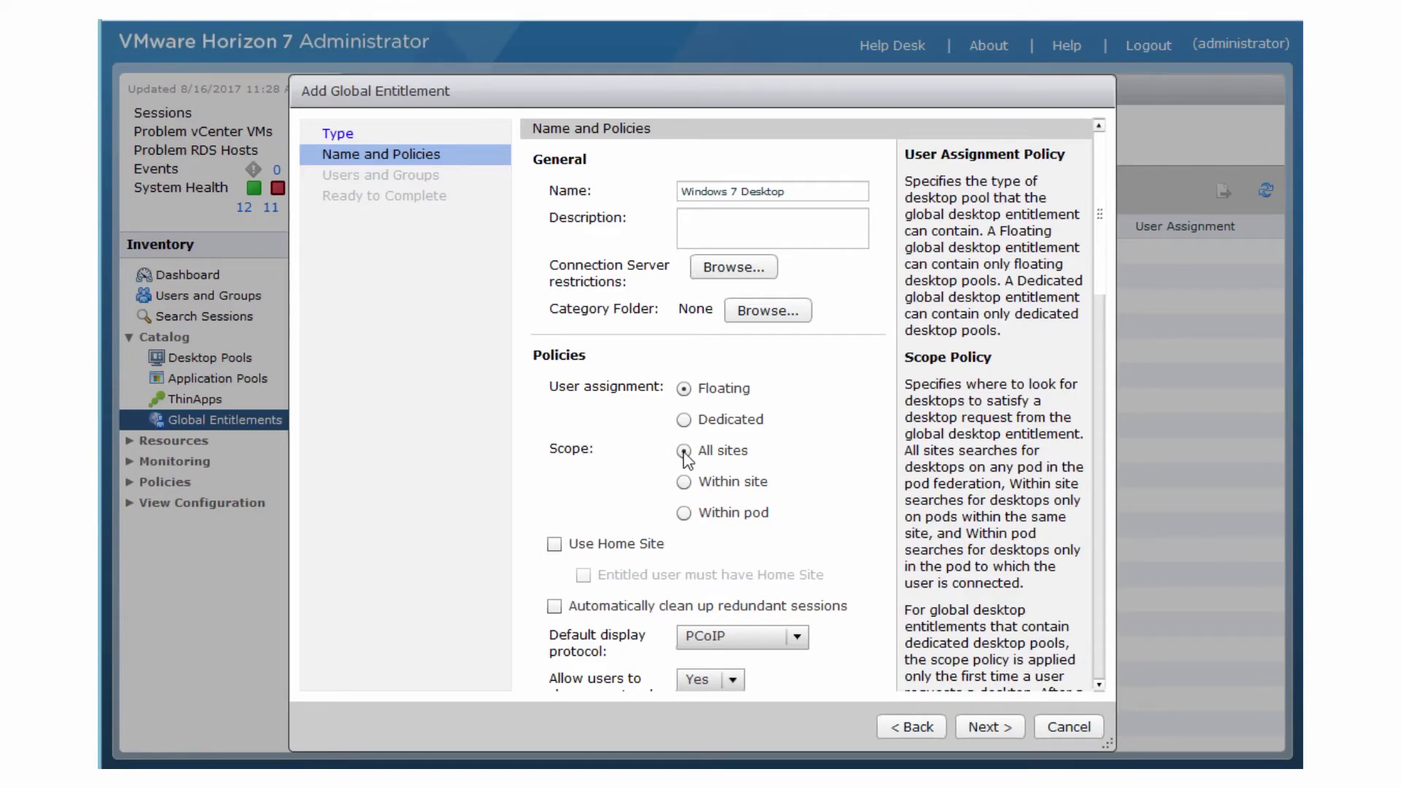
click(556, 547)
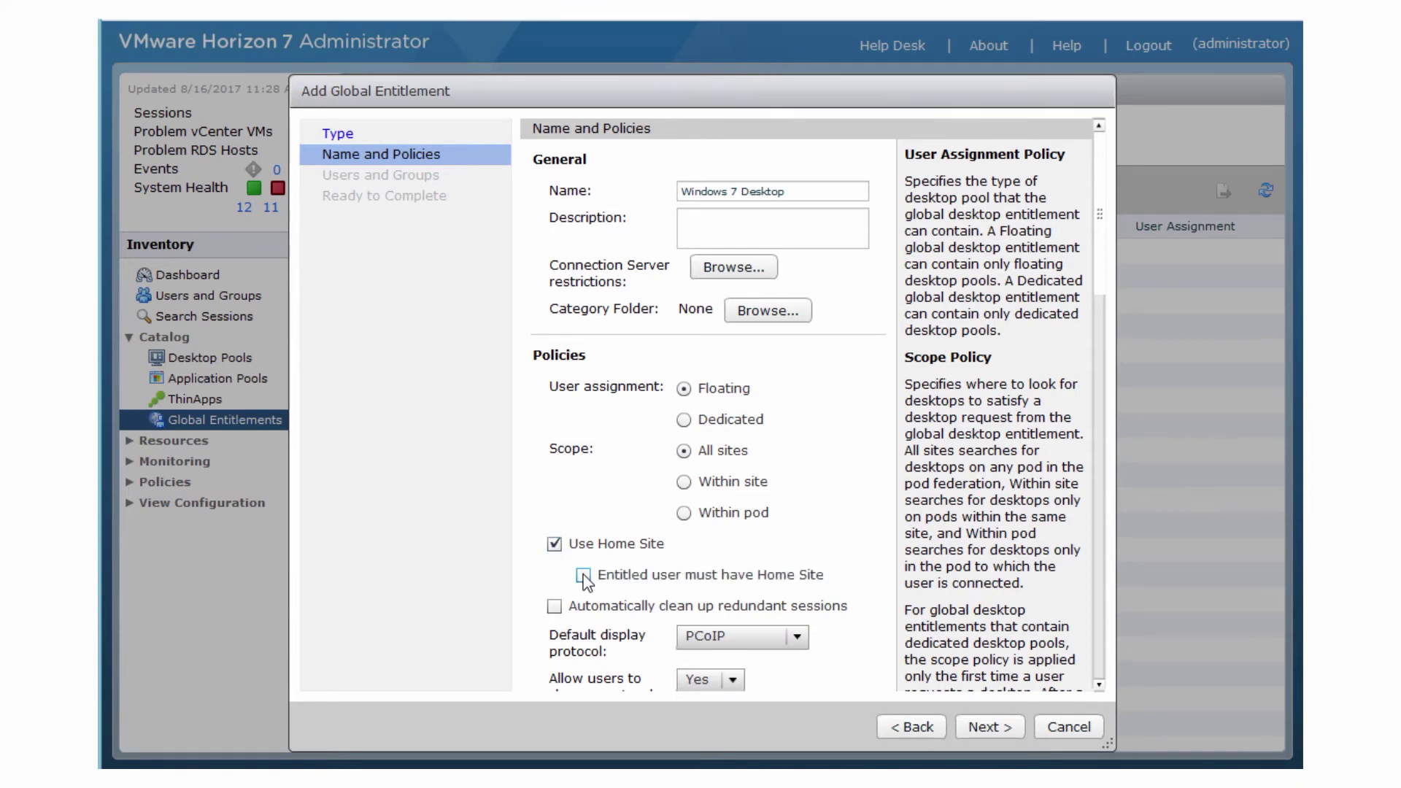
click(556, 610)
click(797, 637)
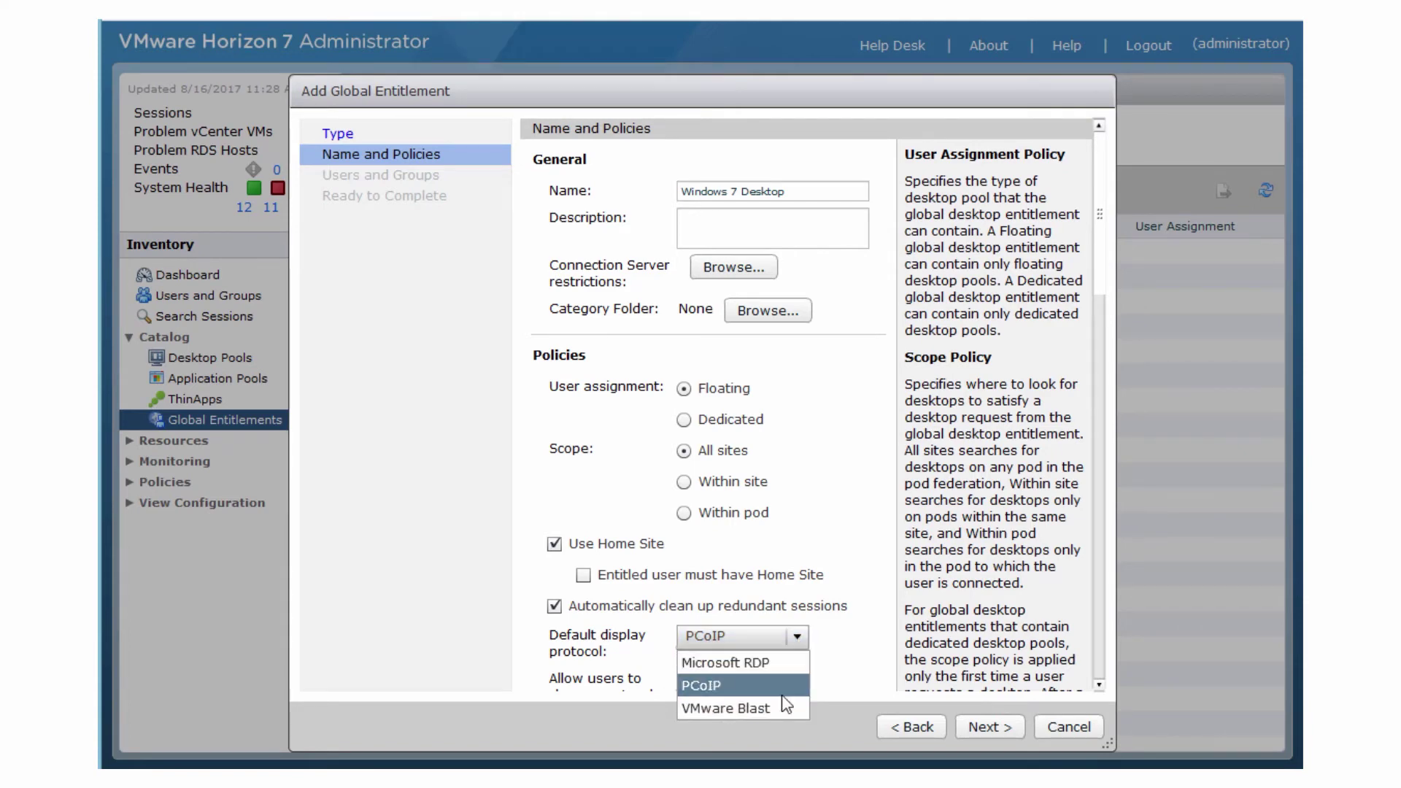
click(781, 704)
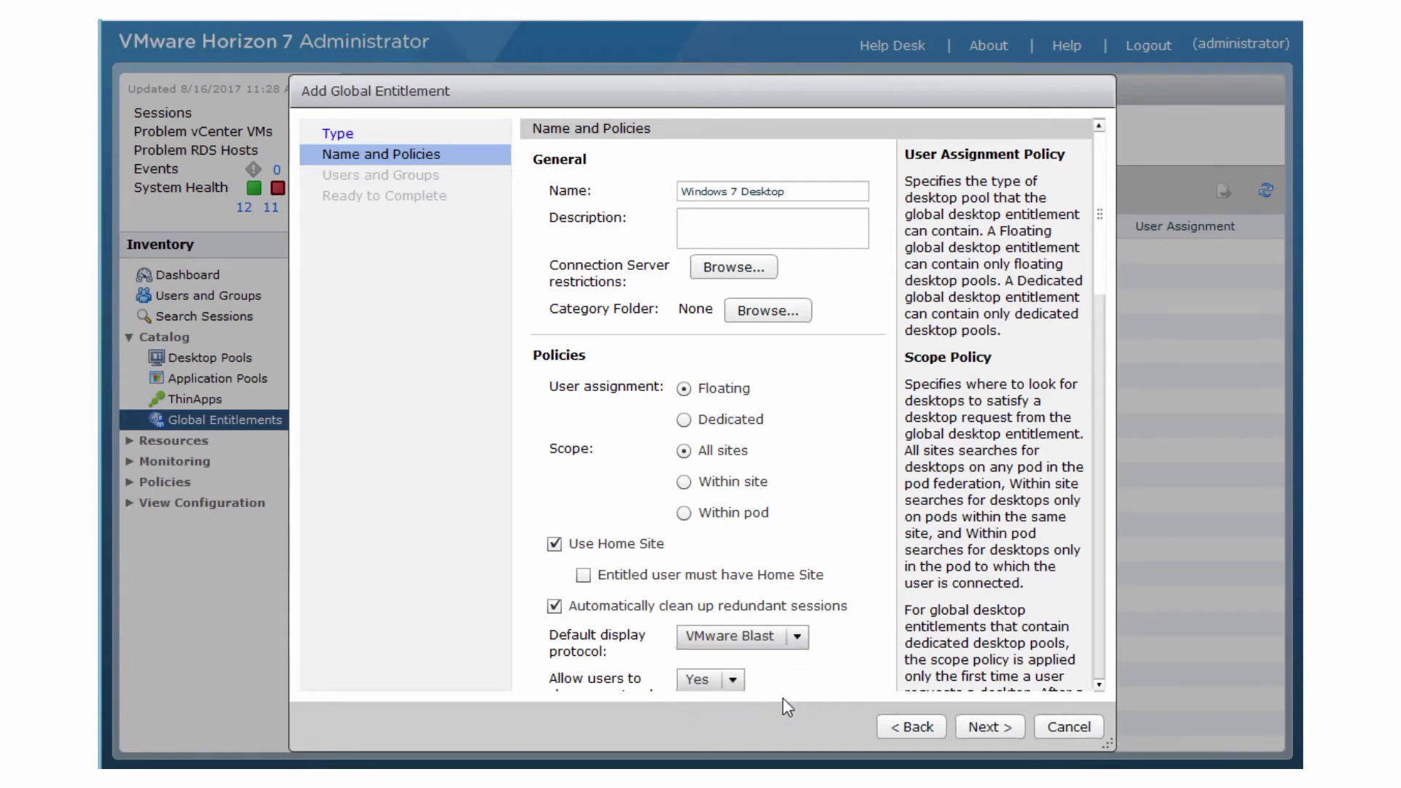
Allow machine reset/restart, HTML Access and separate sessions from different client devices, and proceed to the entitlement's users and groups
drag(1103, 265, 1101, 380)
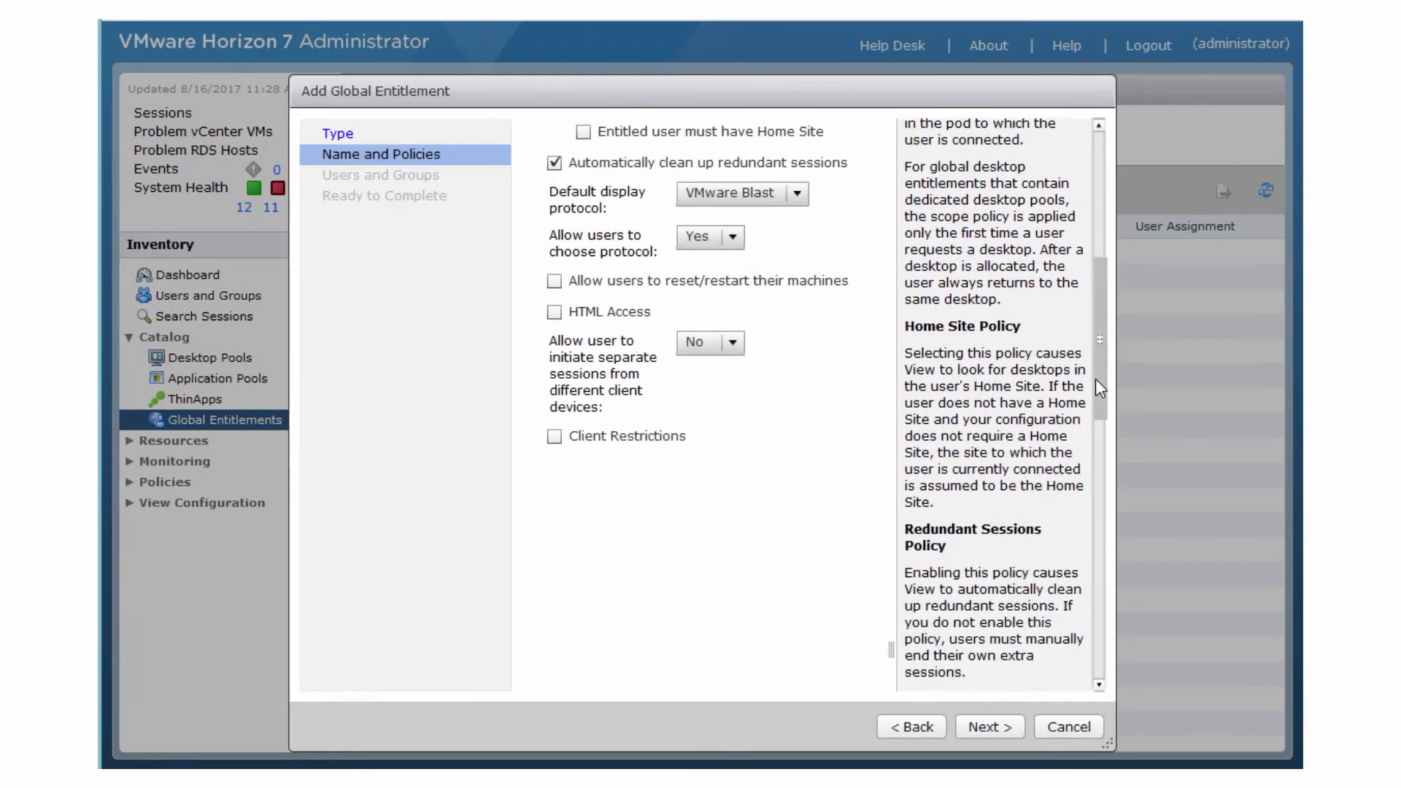
click(556, 284)
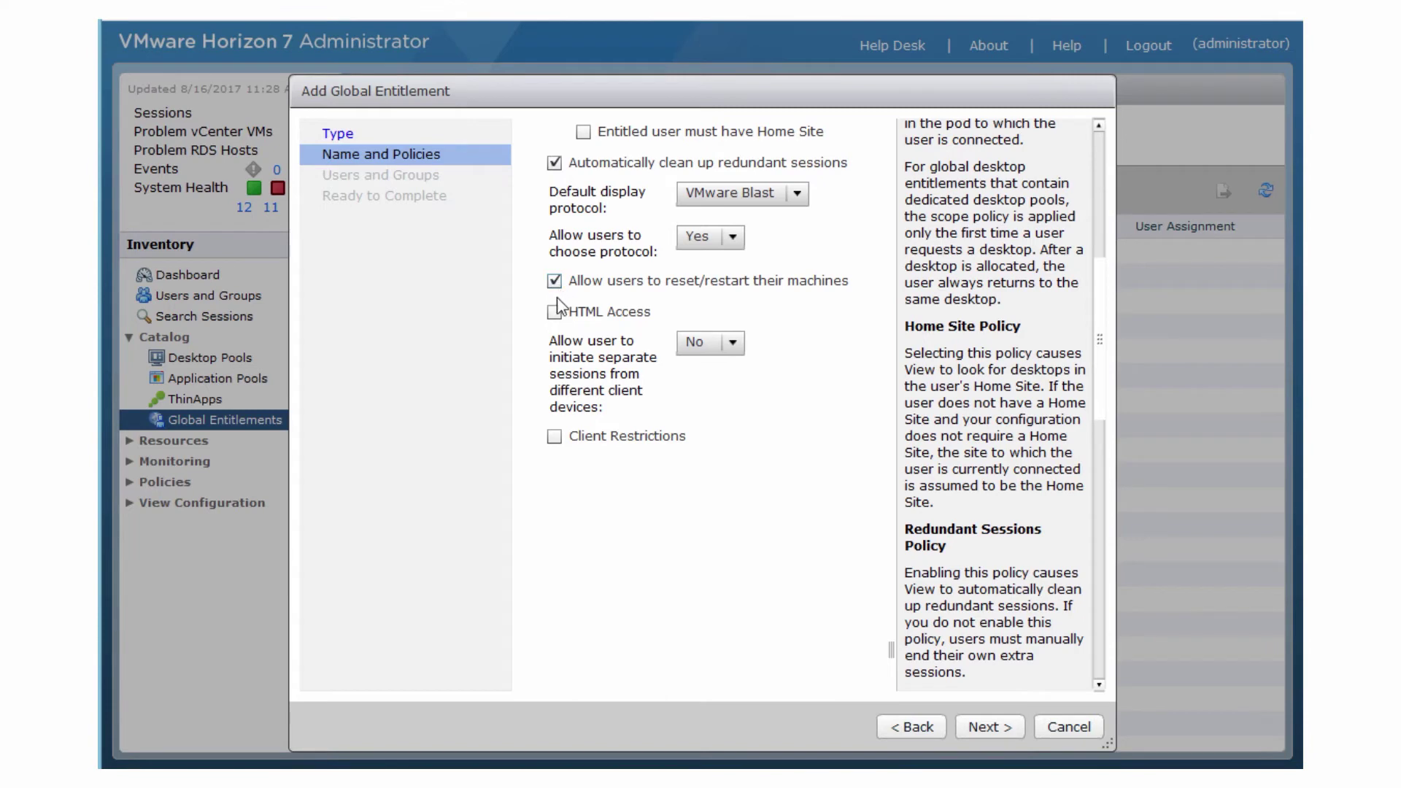
click(556, 316)
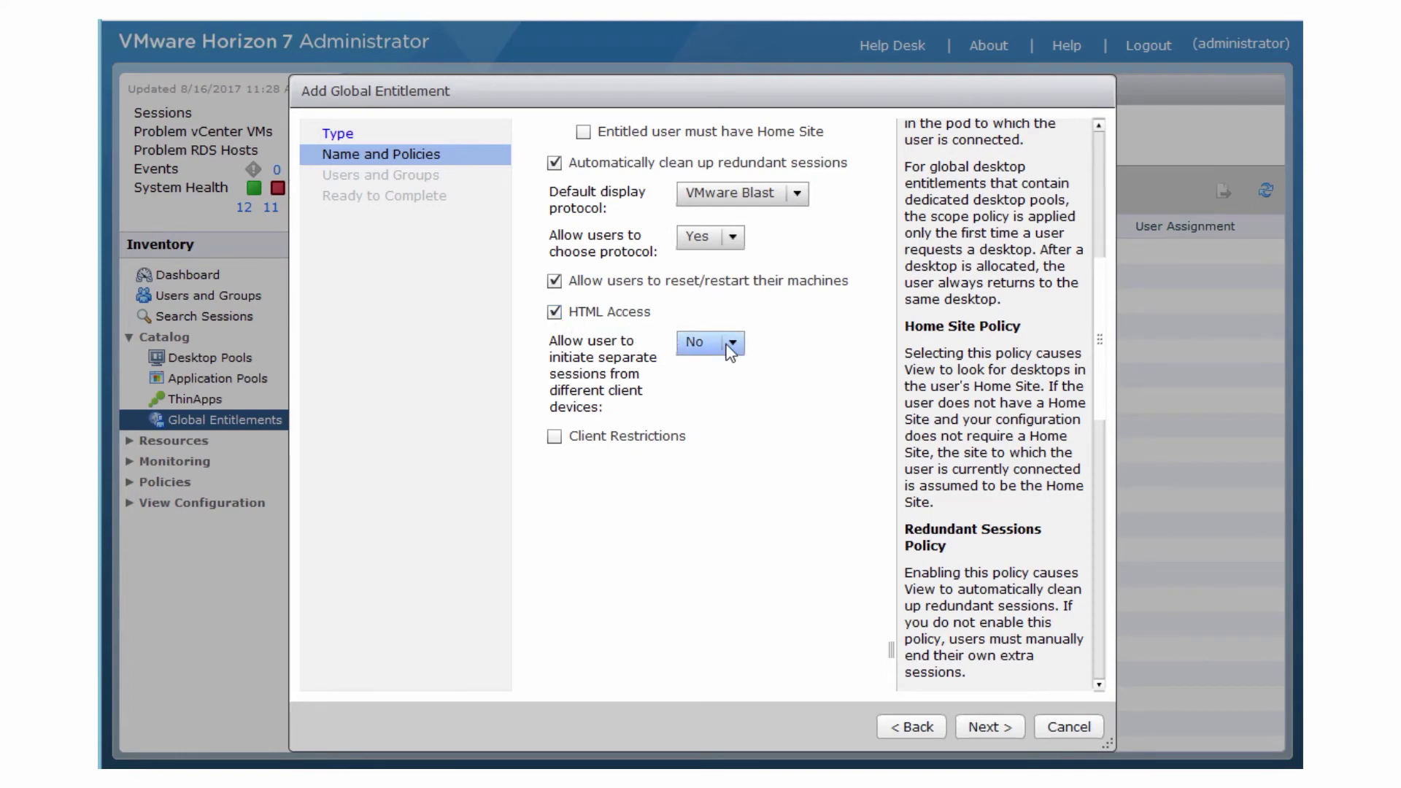
click(729, 347)
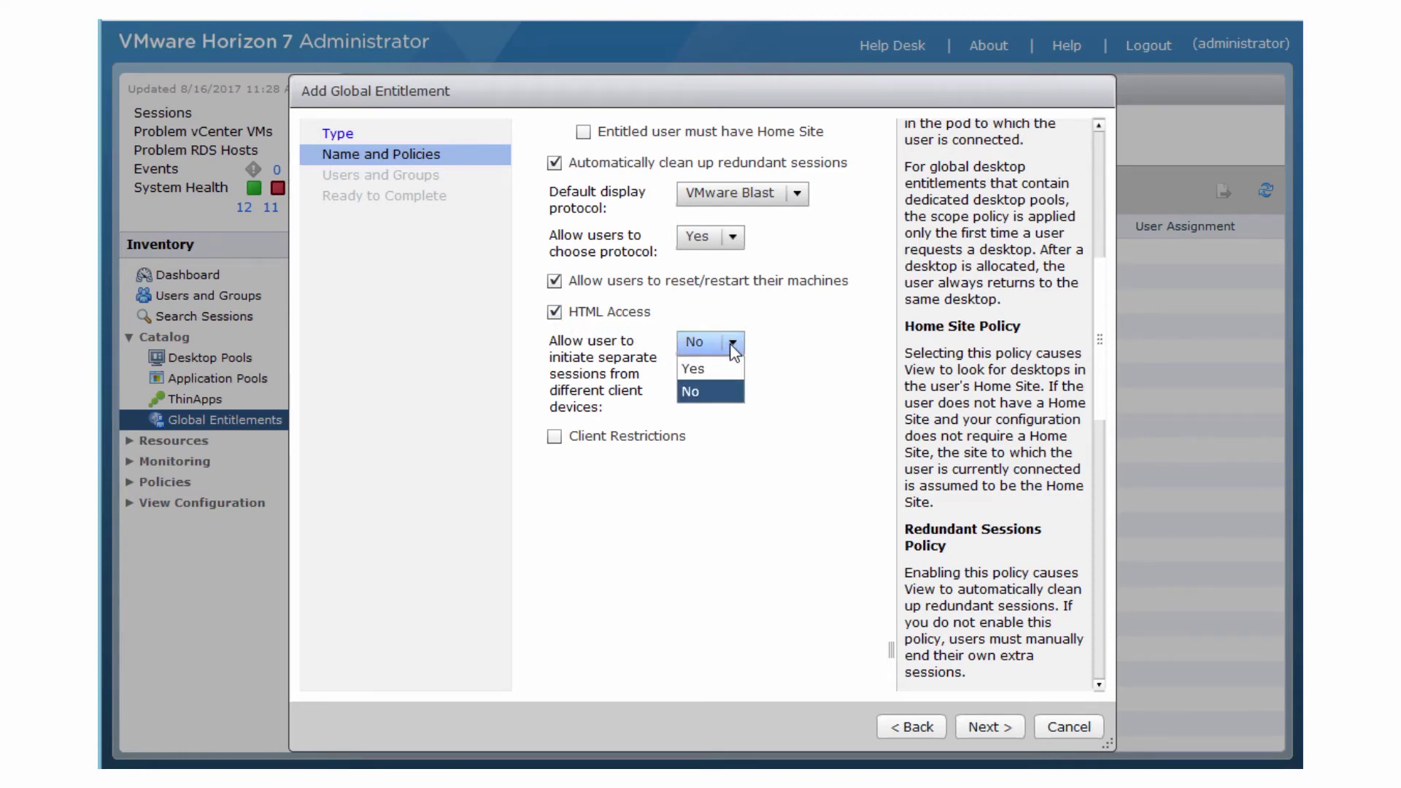
click(724, 370)
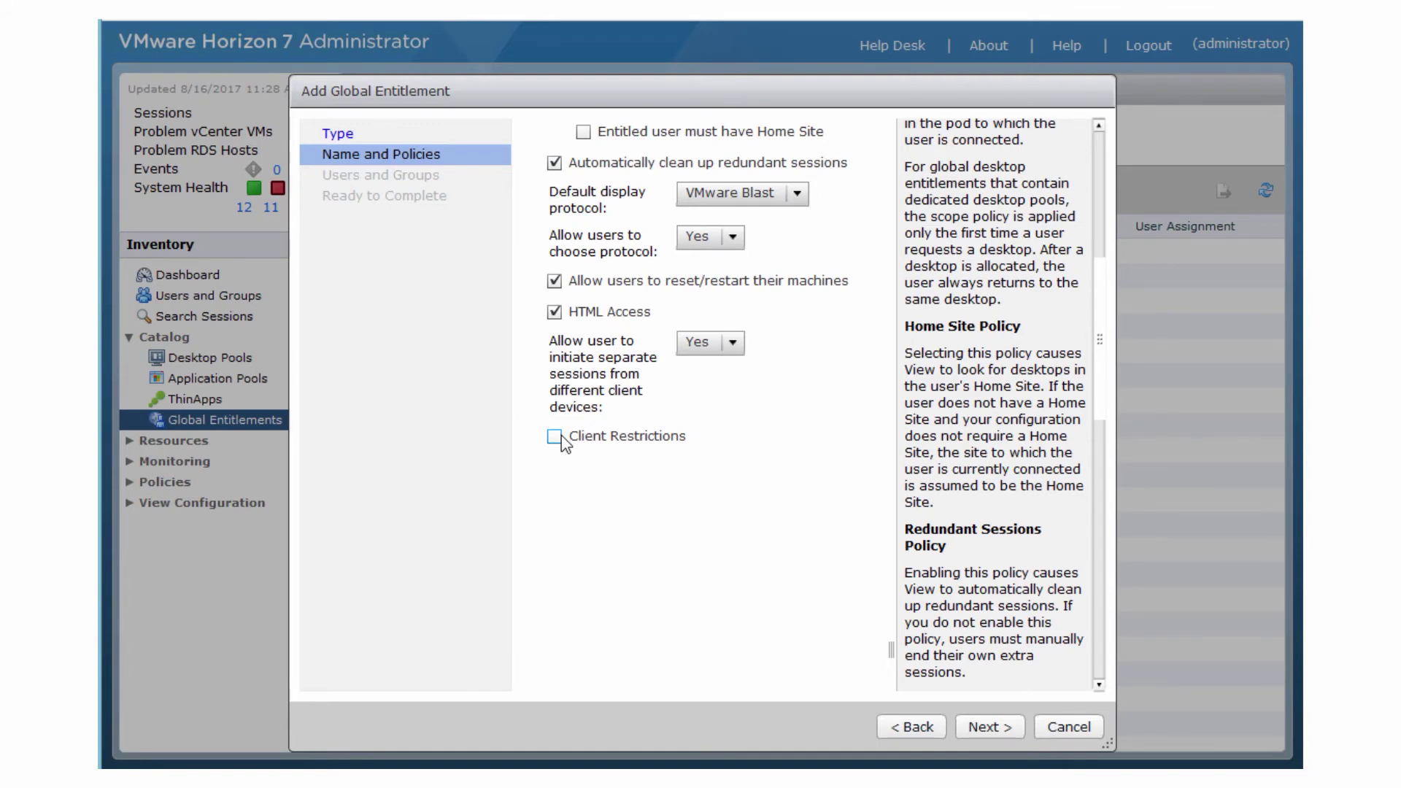
click(991, 727)
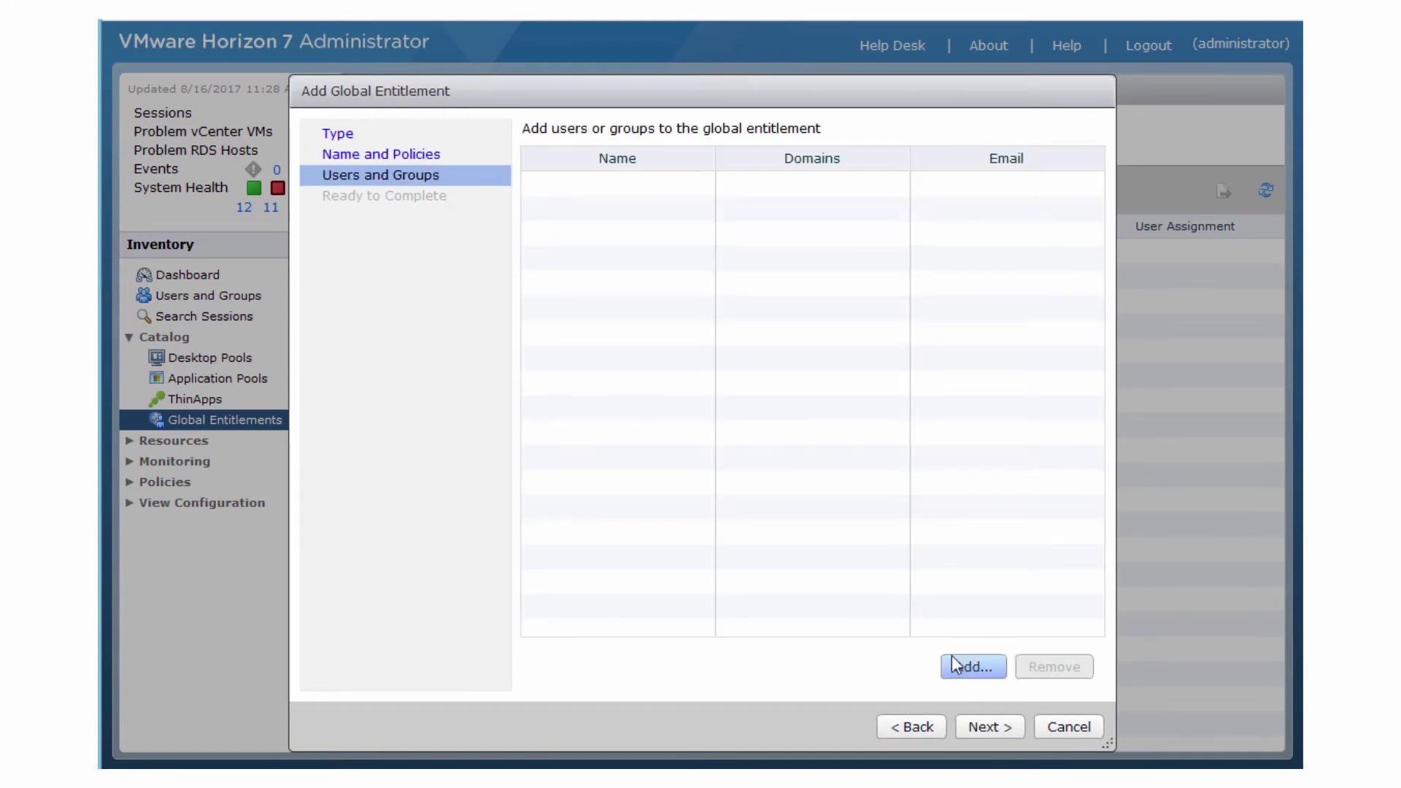
Find groups whose name contains Domain, add Domain Users from hovdi.qa to the entitlement, and finish creating it
click(961, 665)
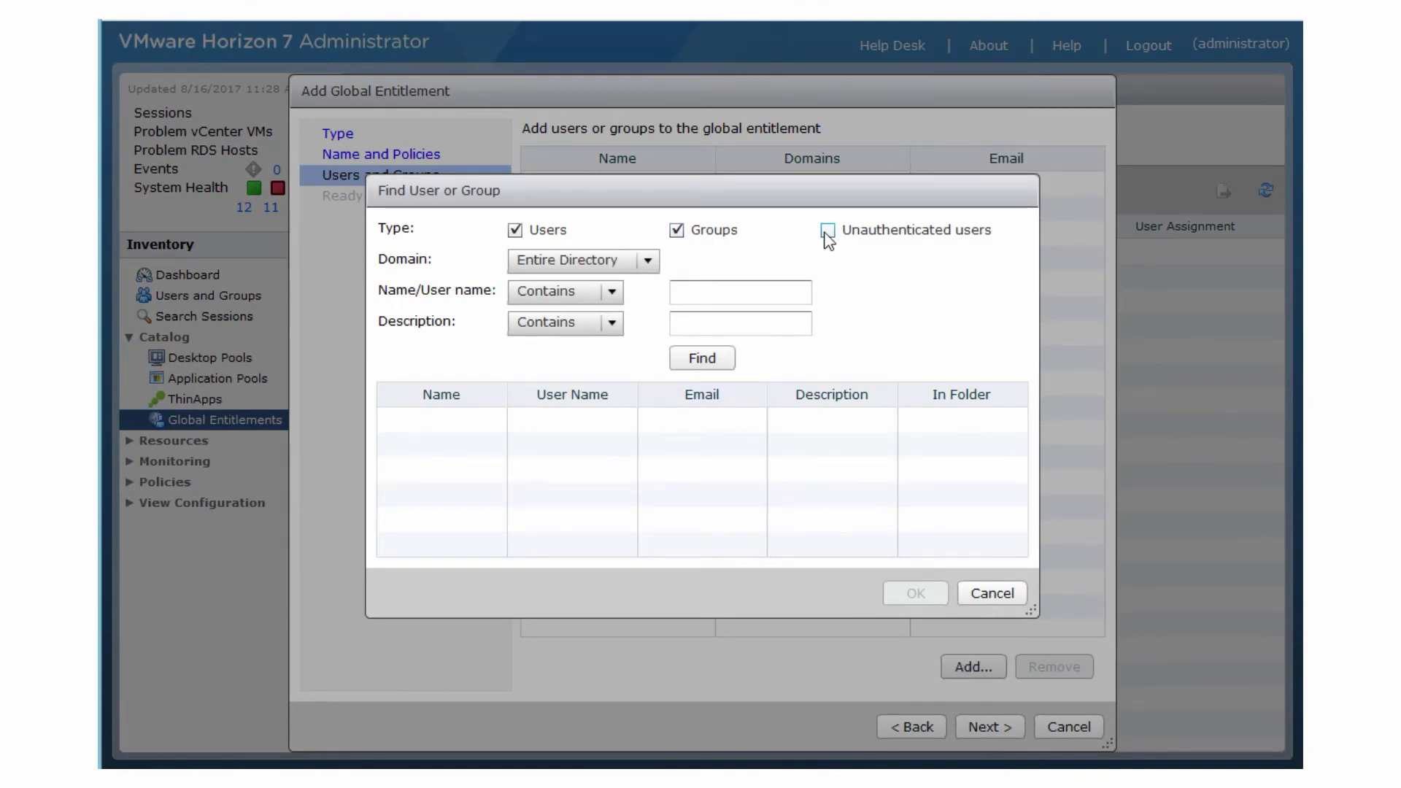
click(730, 291)
text(Domain)
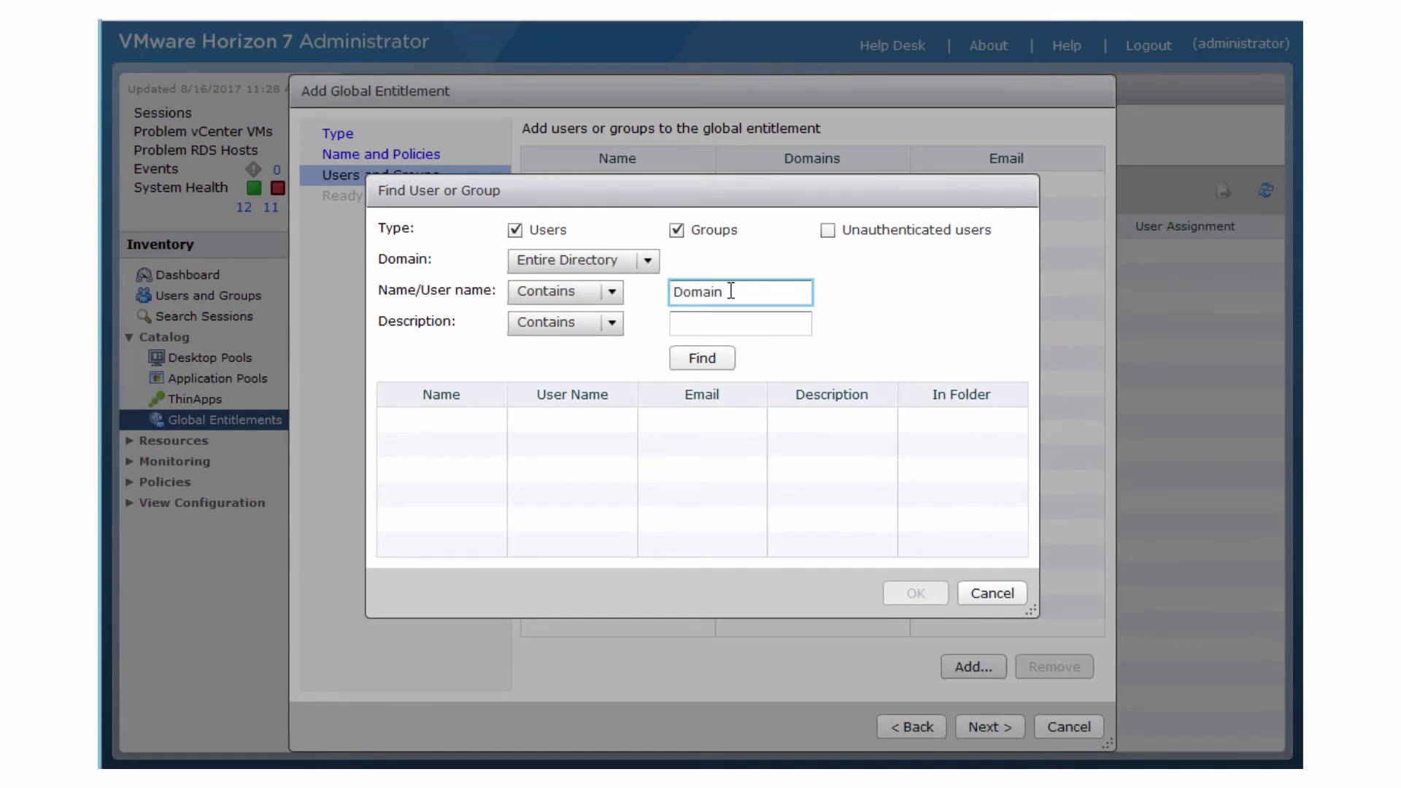
click(714, 359)
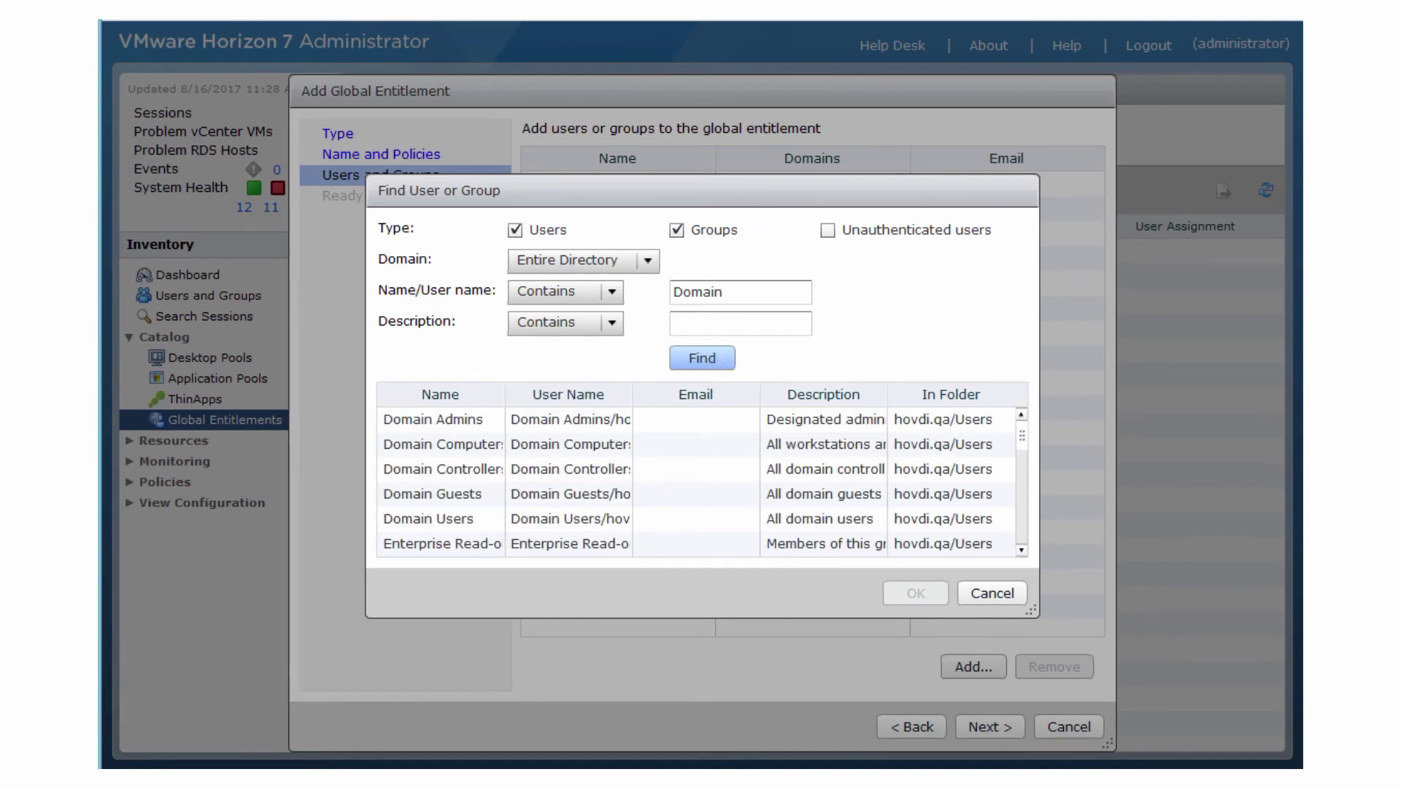
click(453, 524)
click(924, 590)
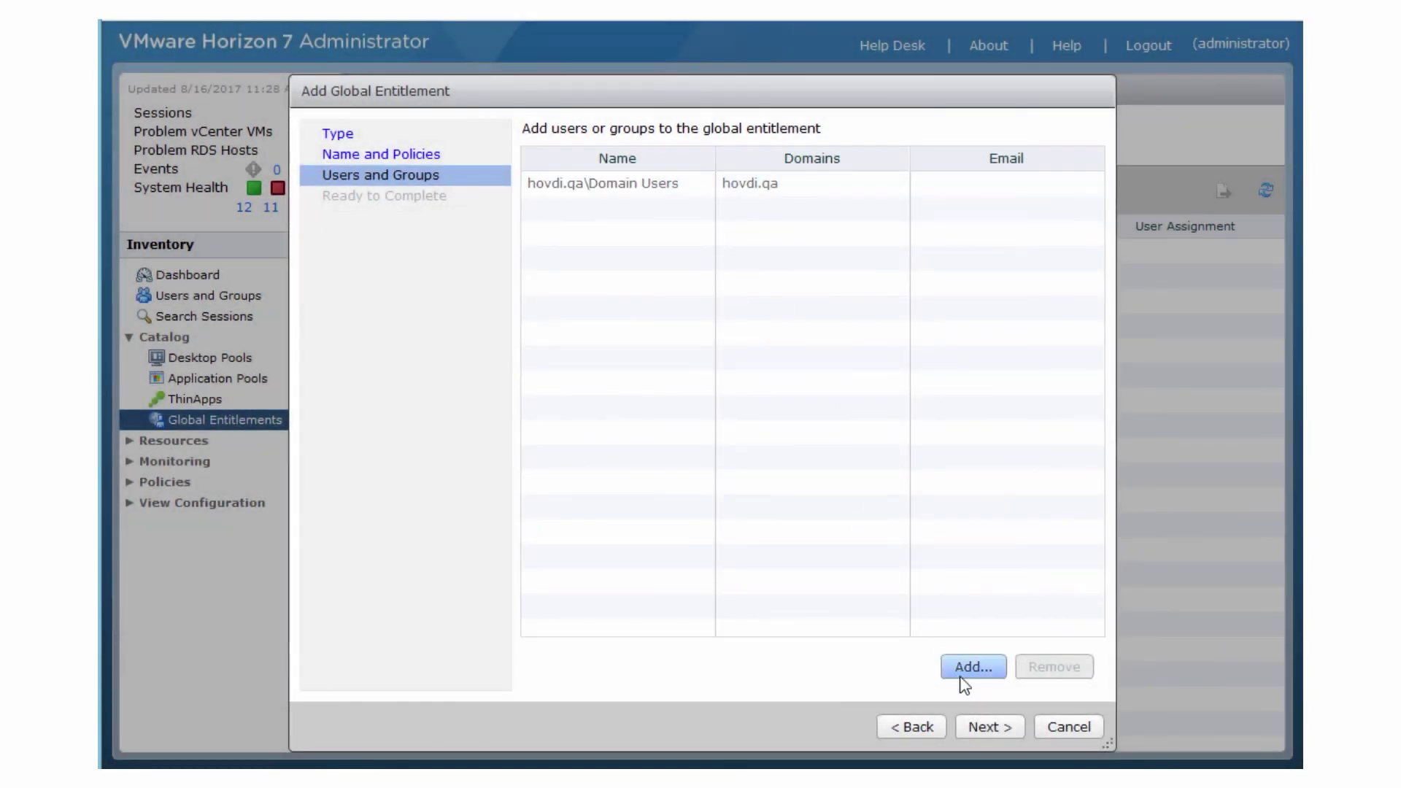
click(994, 732)
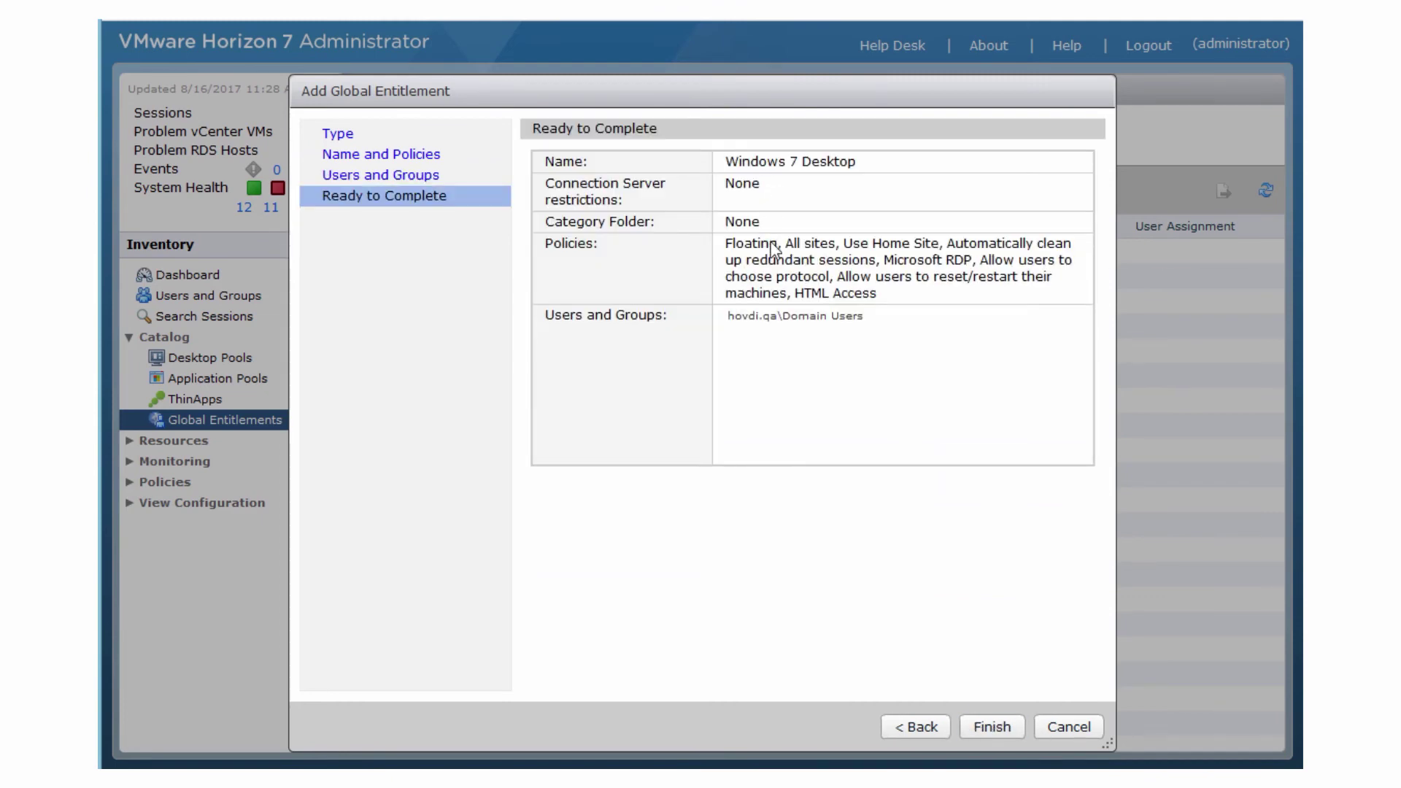
click(996, 726)
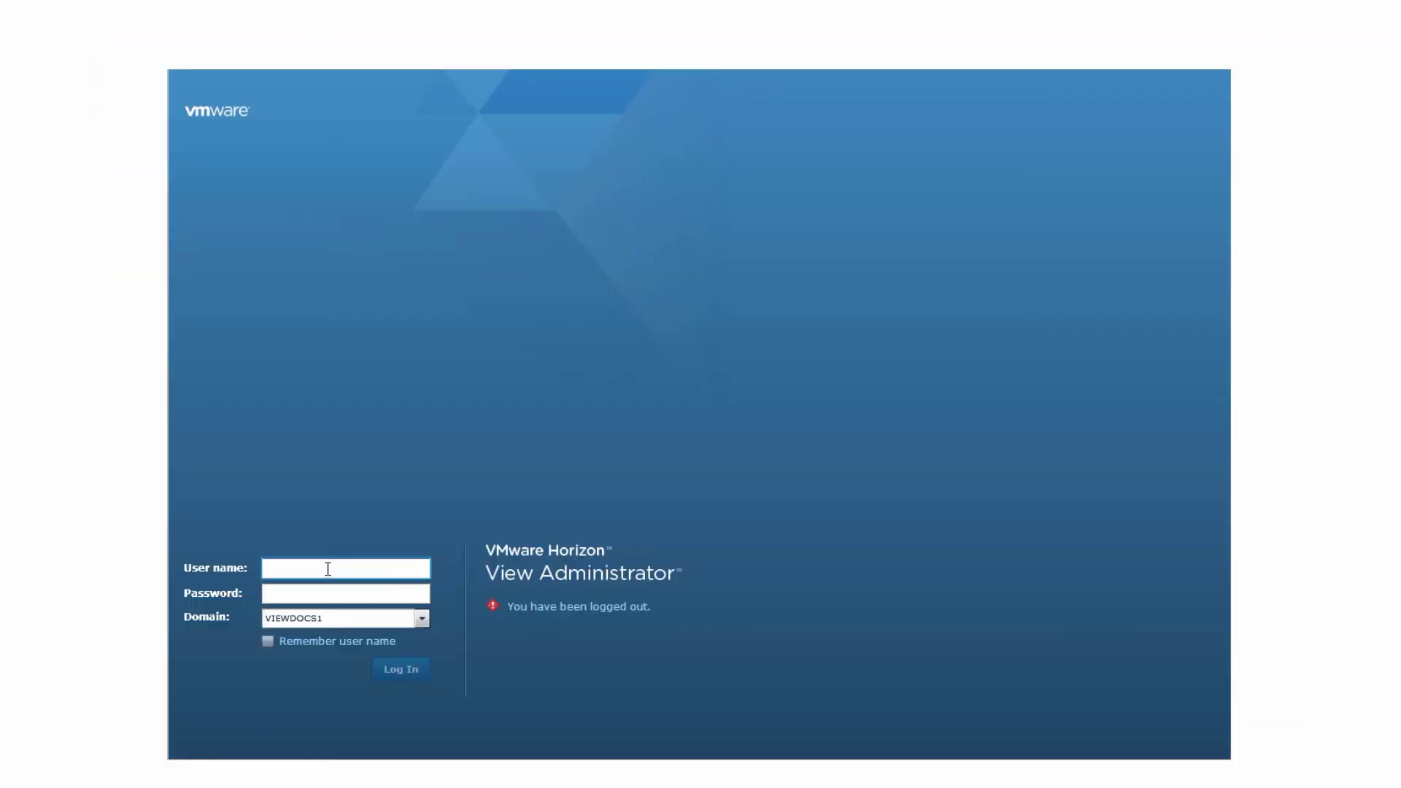
Log in to View Administrator on the VIEWDOCS1 domain as administrator with the account password
text(administrator)
key(Tab)
text(*******)
click(403, 677)
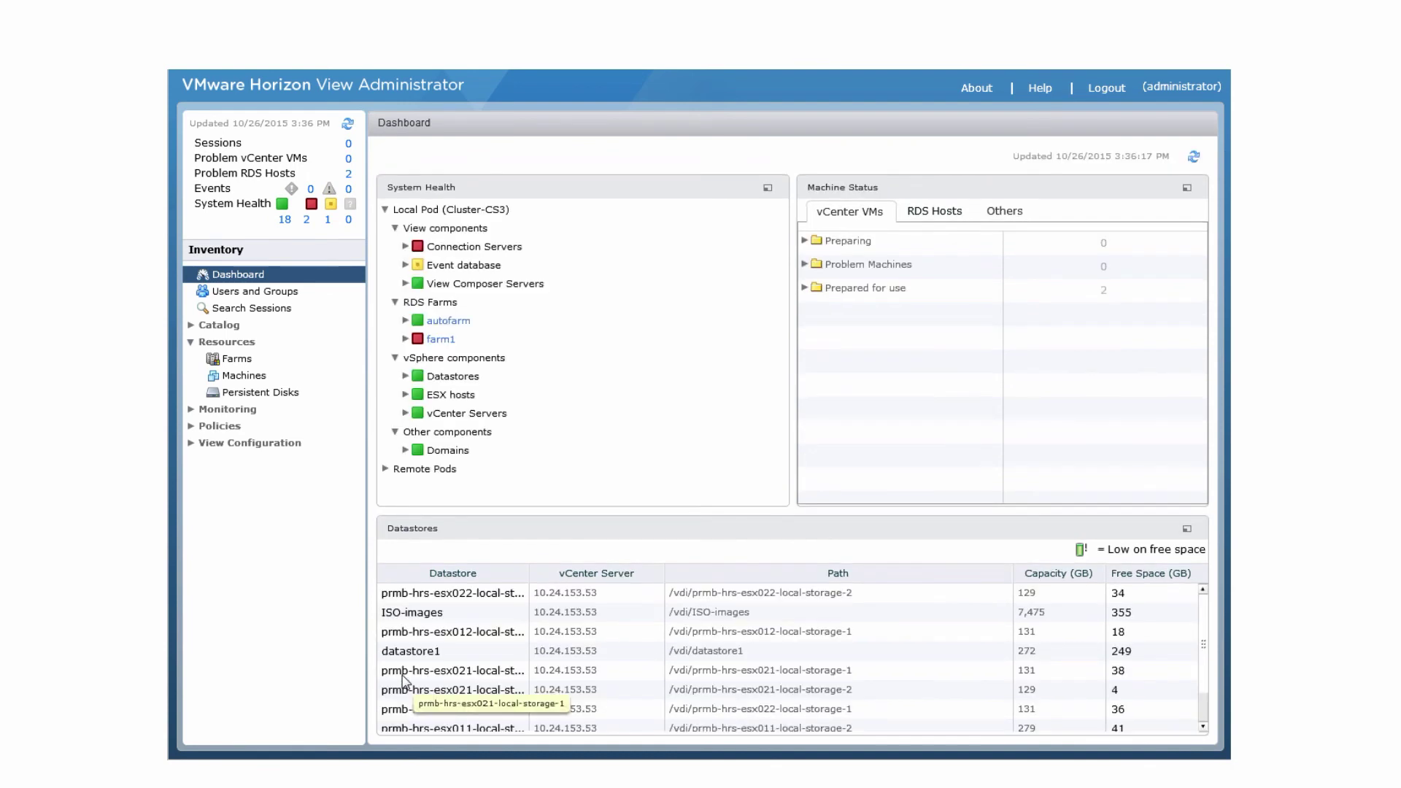
Open the Windows 7 Desktop global entitlement and assign the automated local pool LC to it
click(232, 326)
click(279, 394)
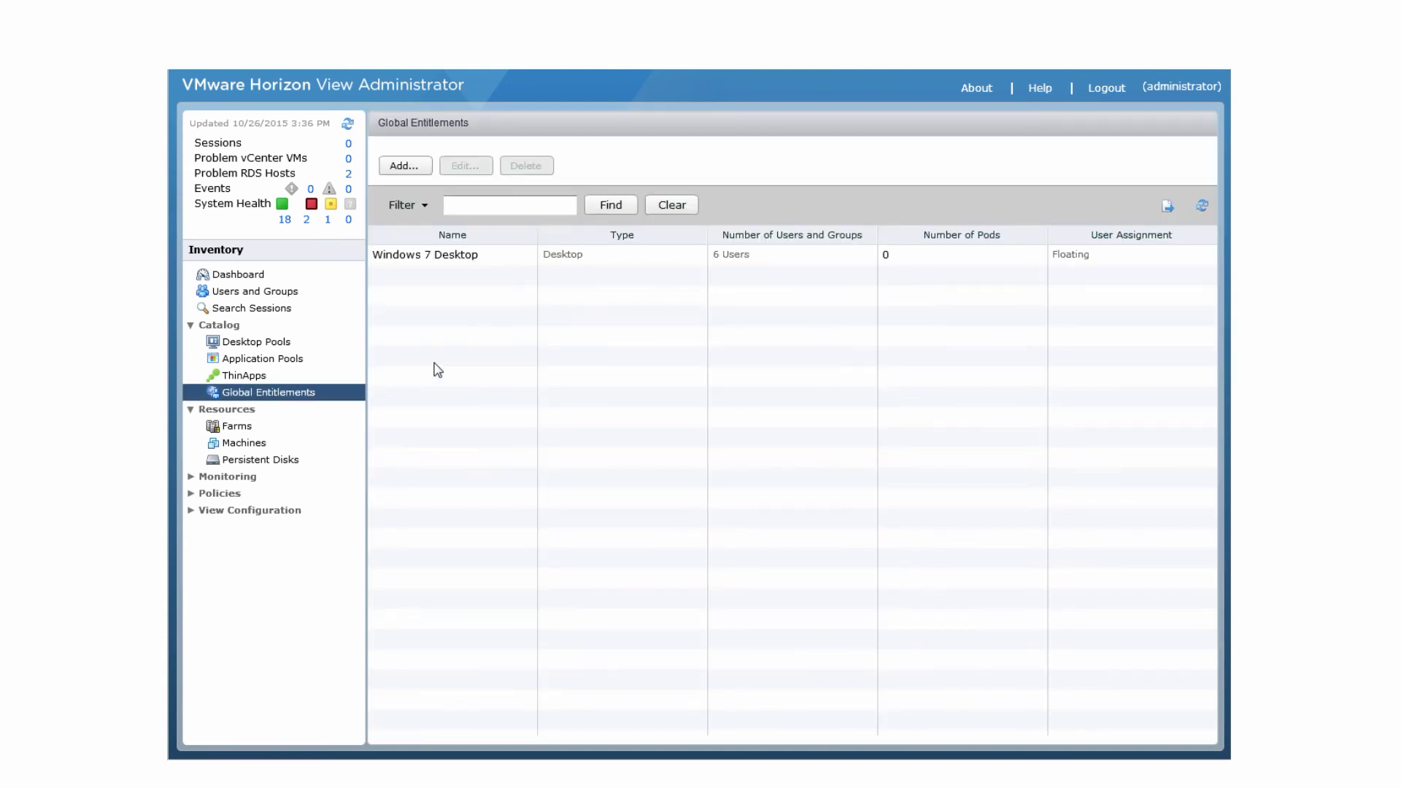
double_click(447, 260)
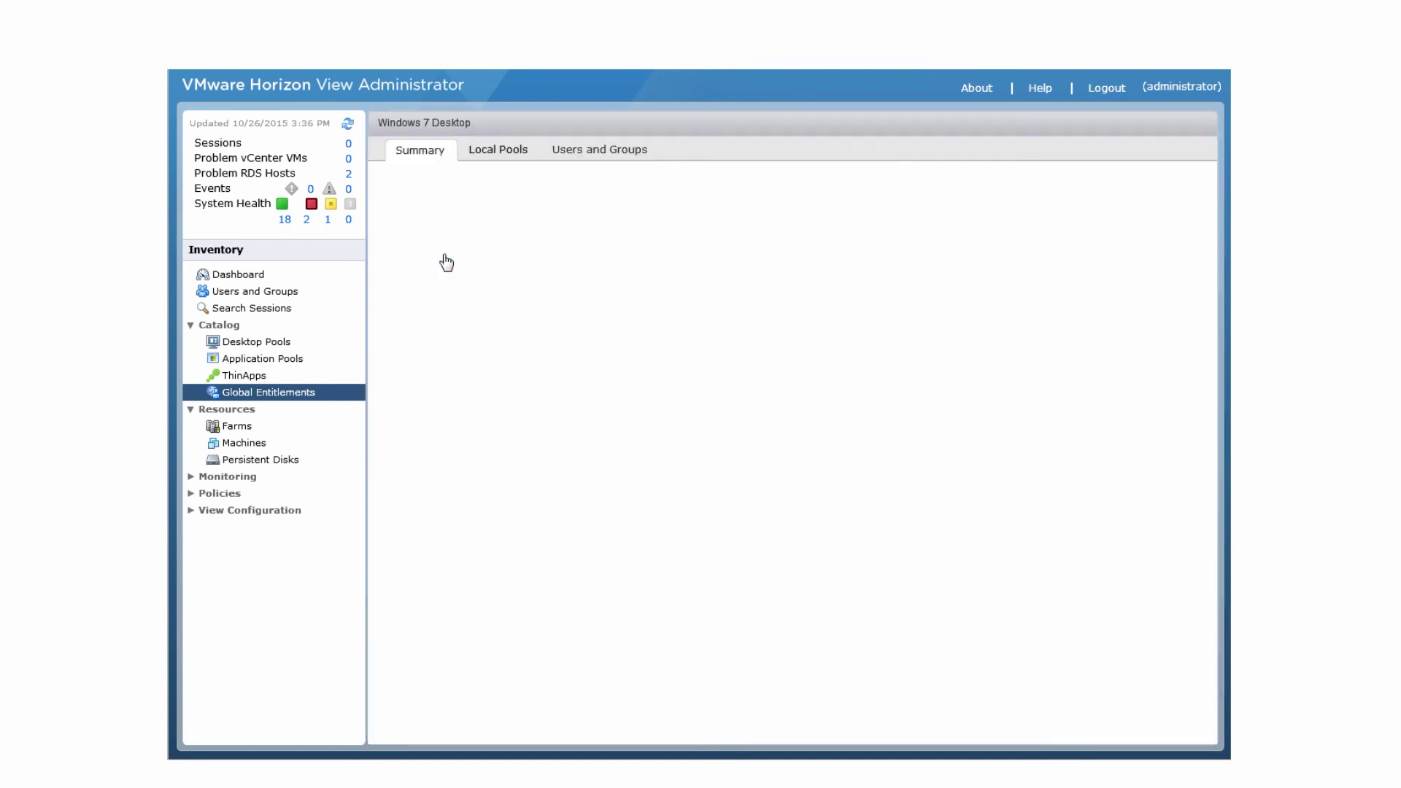
click(495, 153)
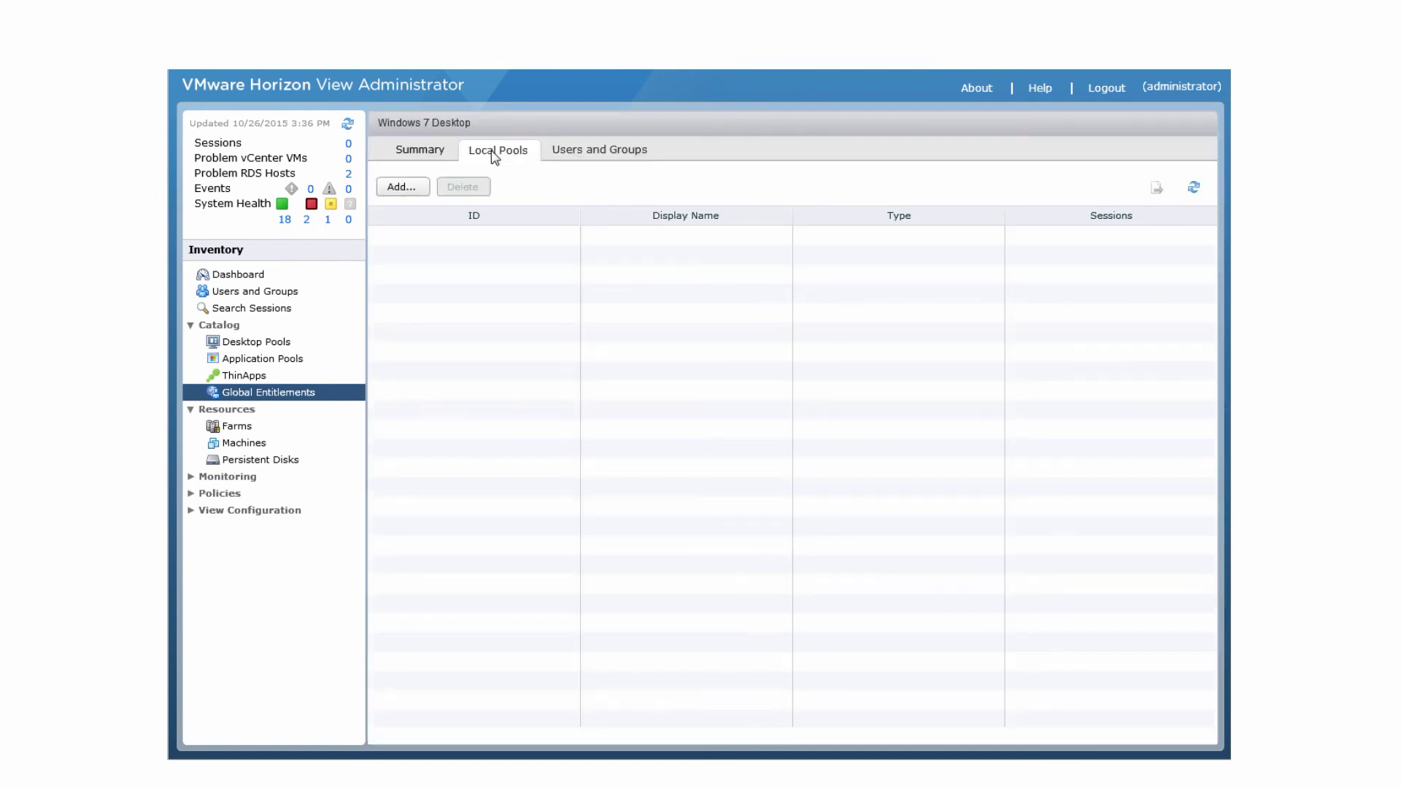
click(402, 189)
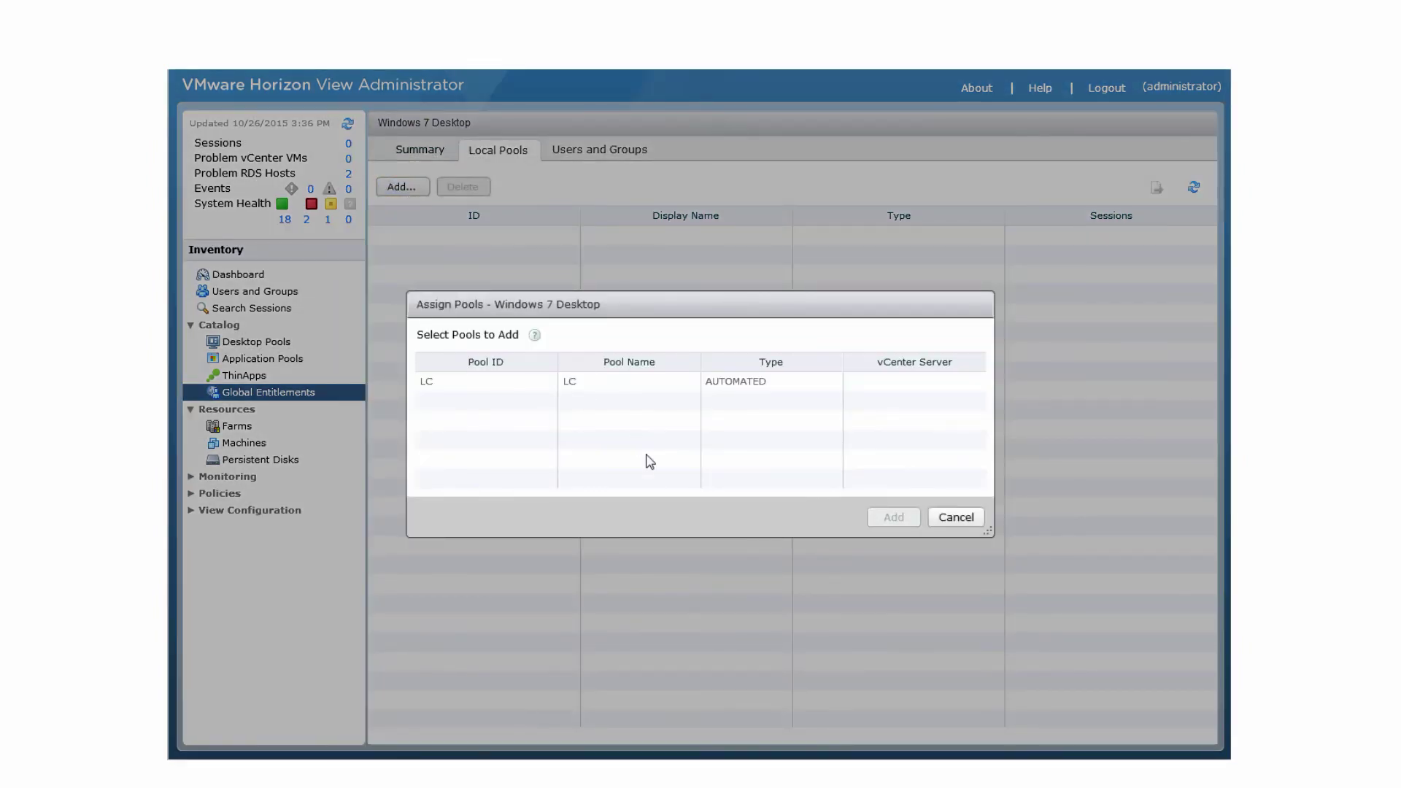
click(733, 388)
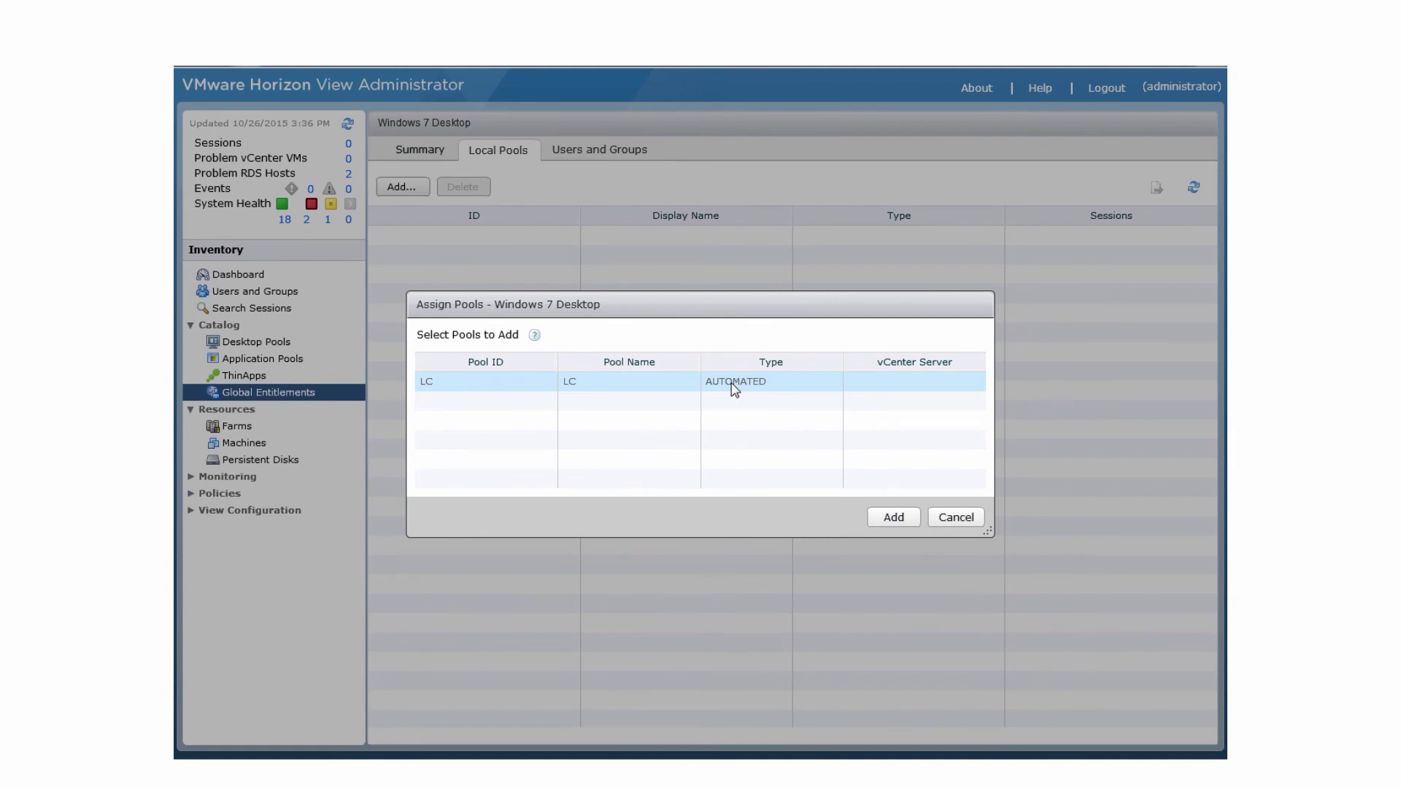
click(895, 518)
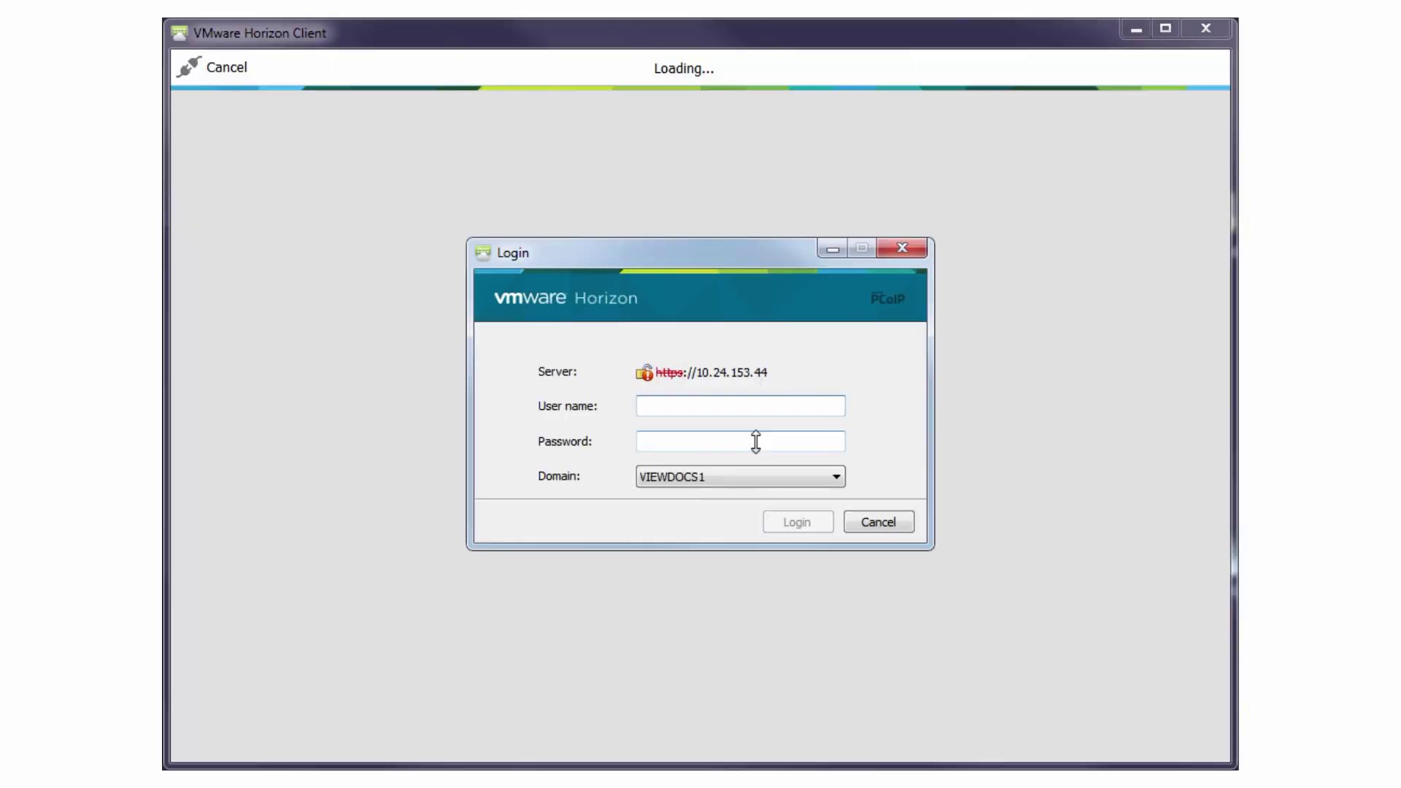
In VMware Horizon Client, log in to server 10.24.153.44 on the VIEWDOCS1 domain with the end user's user name and password
text(user1)
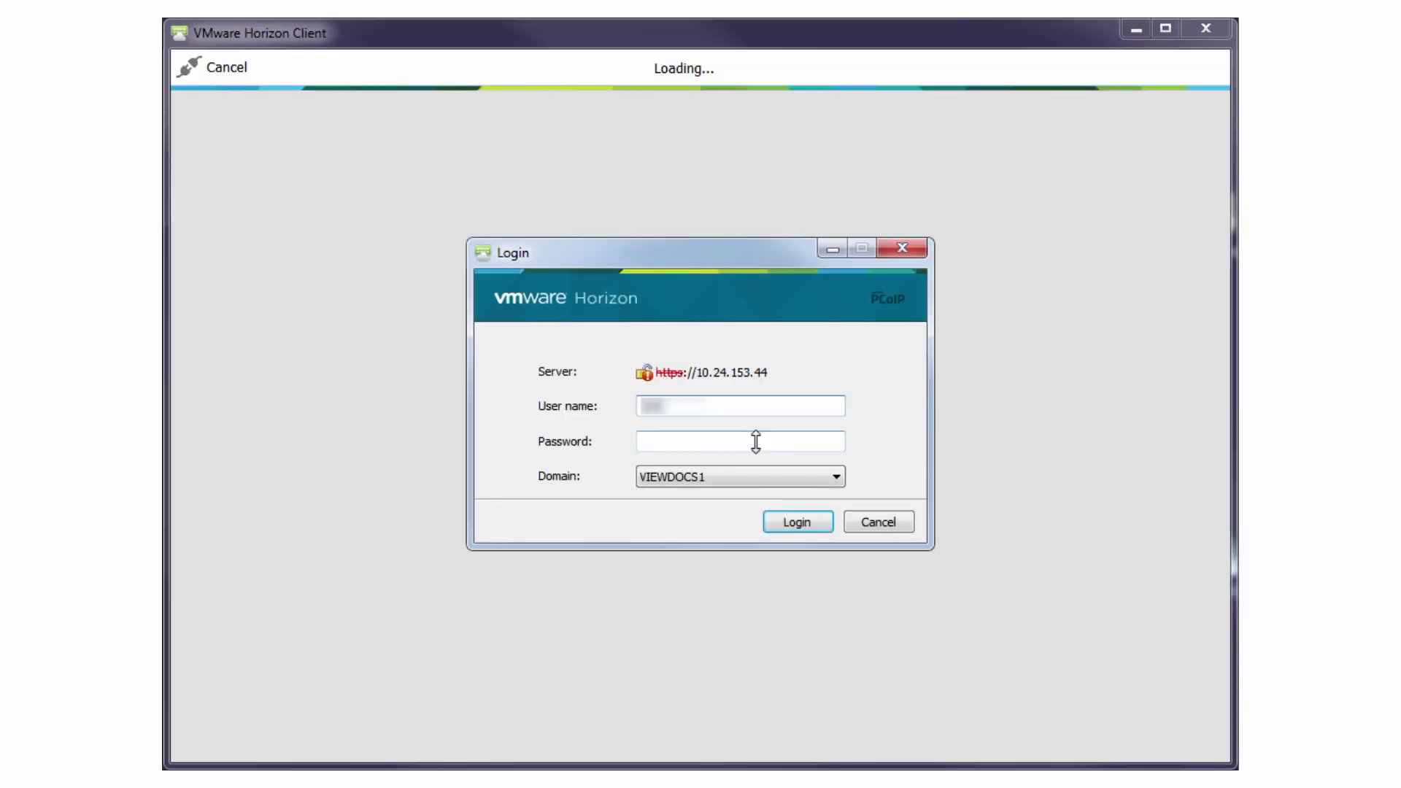
click(755, 442)
text(password)
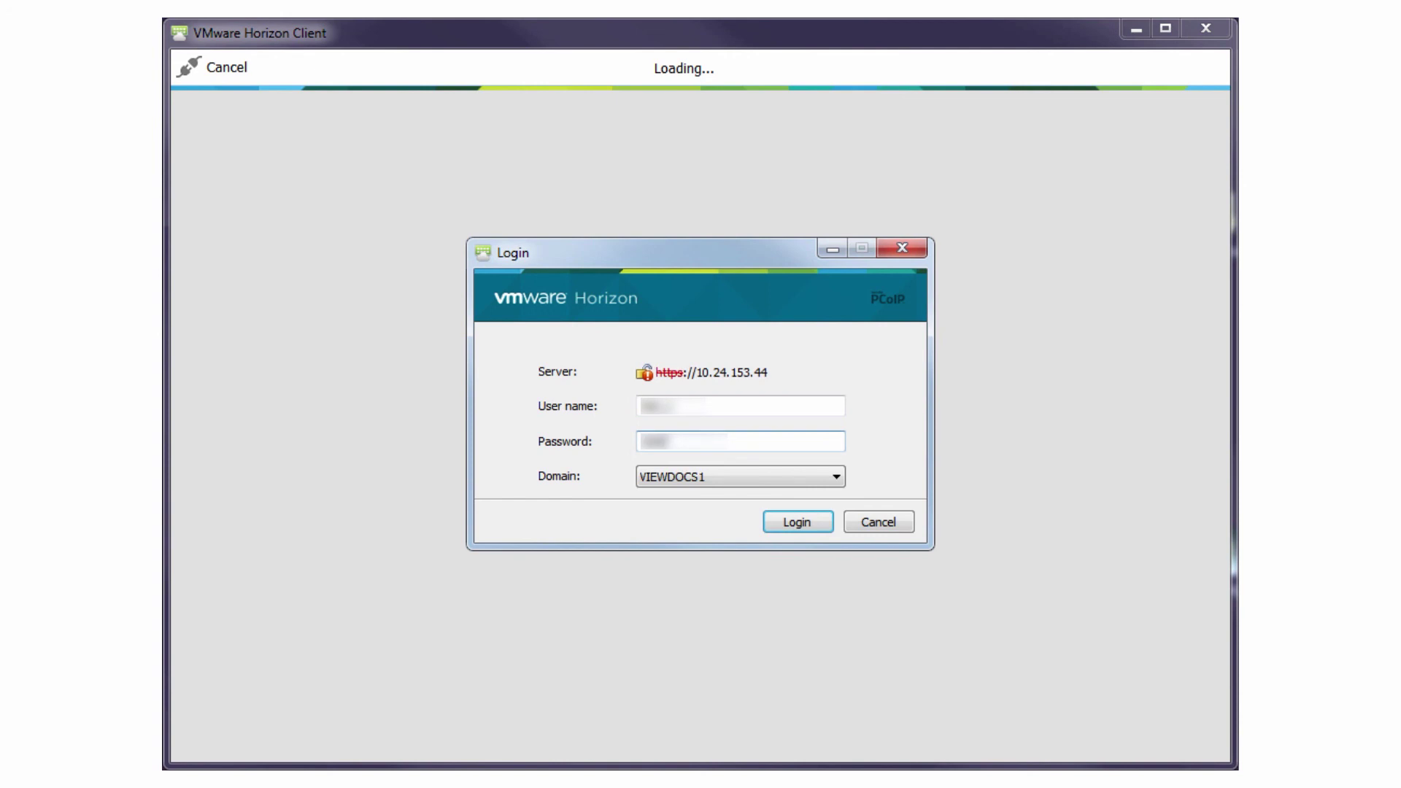
click(811, 520)
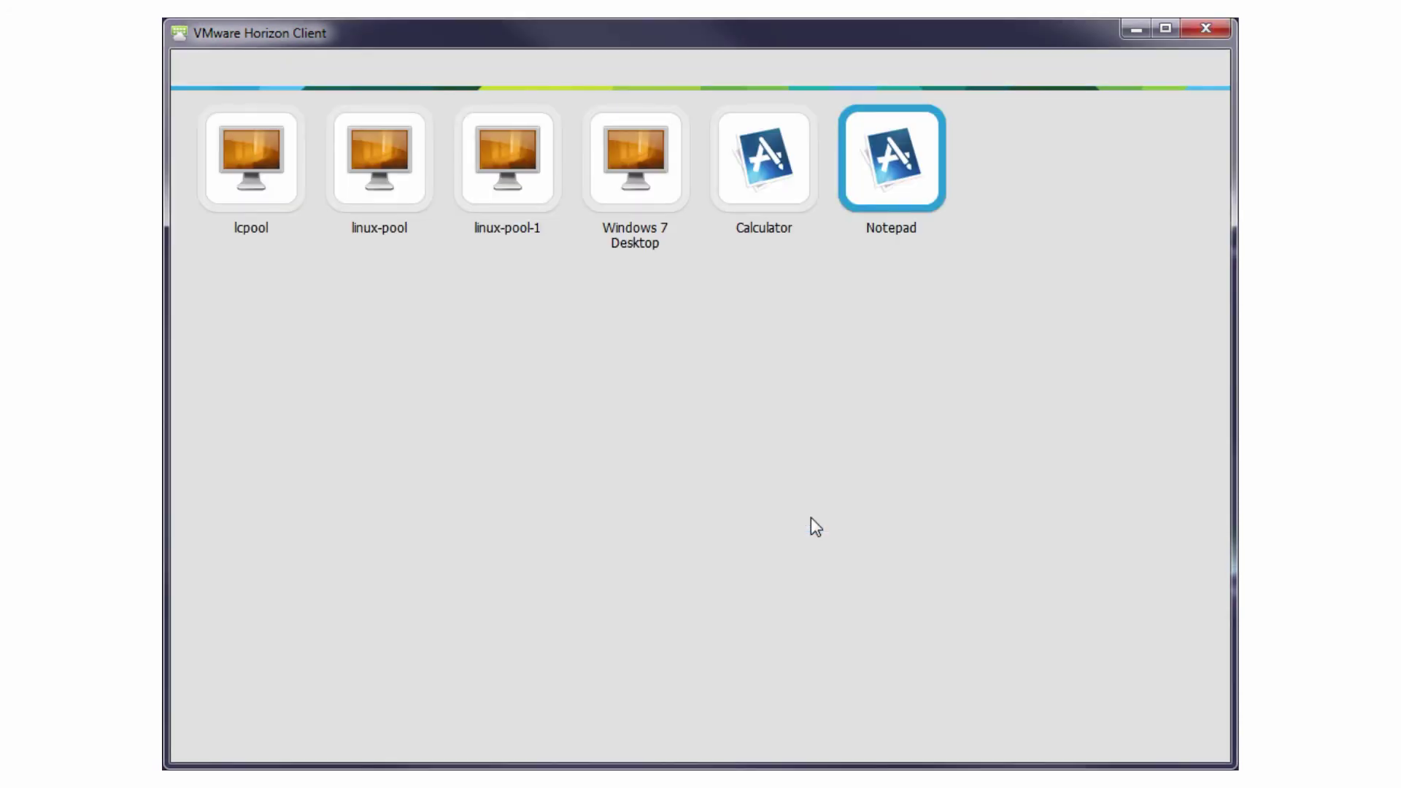